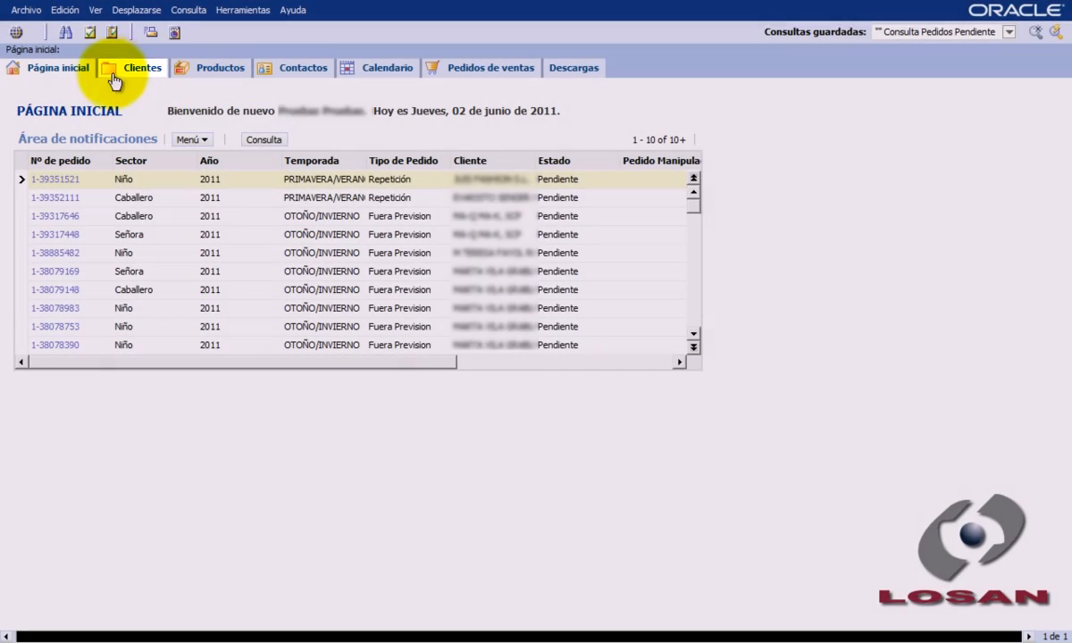
# - Create a new customer record in Clientes and set its Razón Social to "Prueba Tutorial"
pyautogui.click(125, 67)
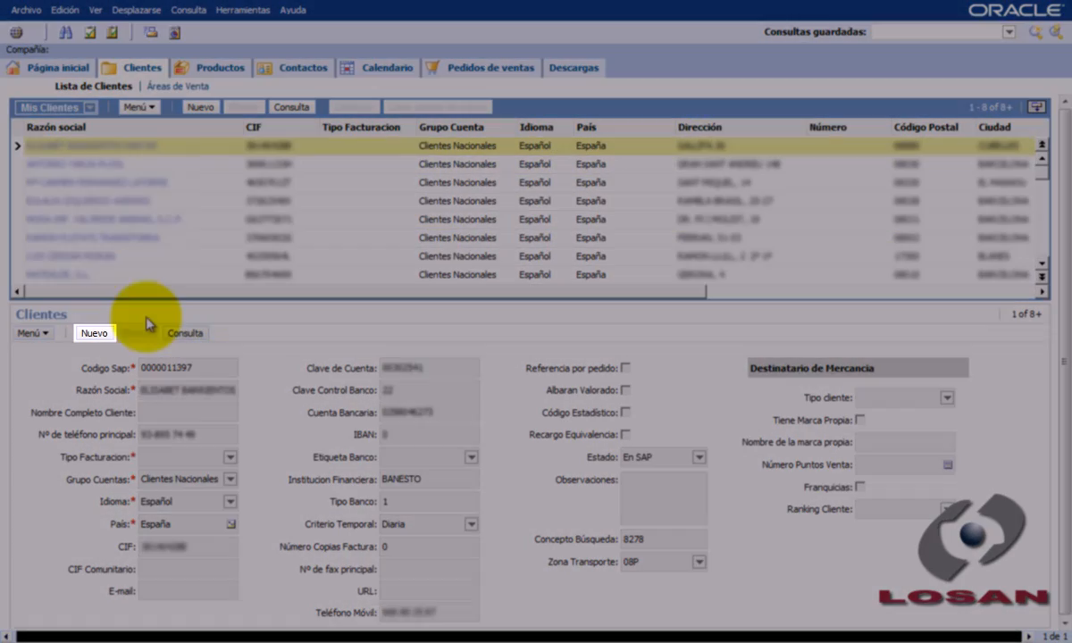
pyautogui.click(94, 333)
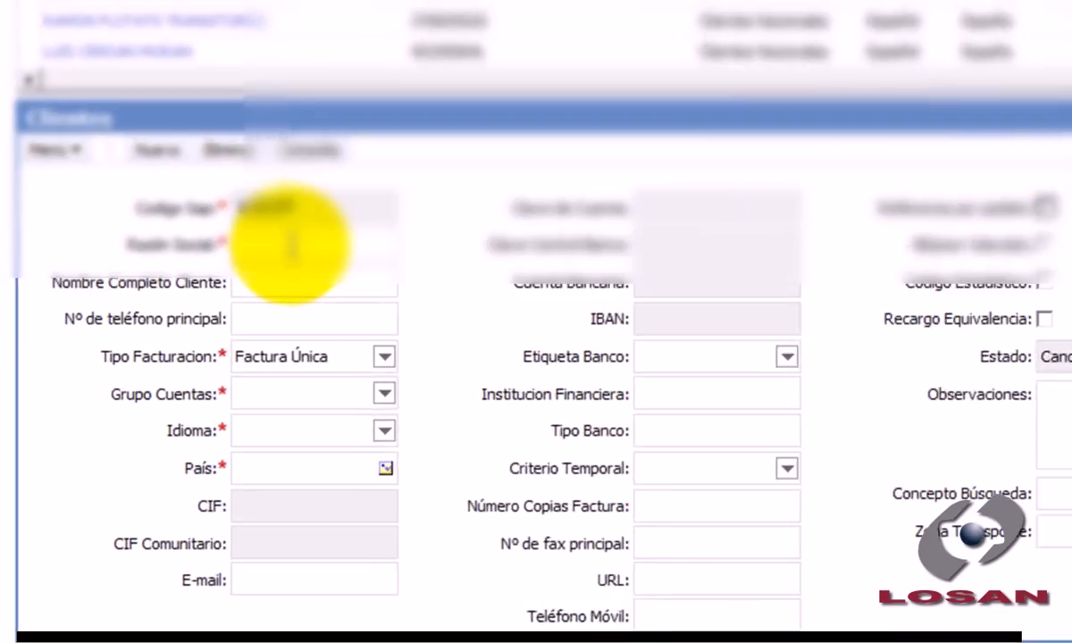
pyautogui.click(176, 390)
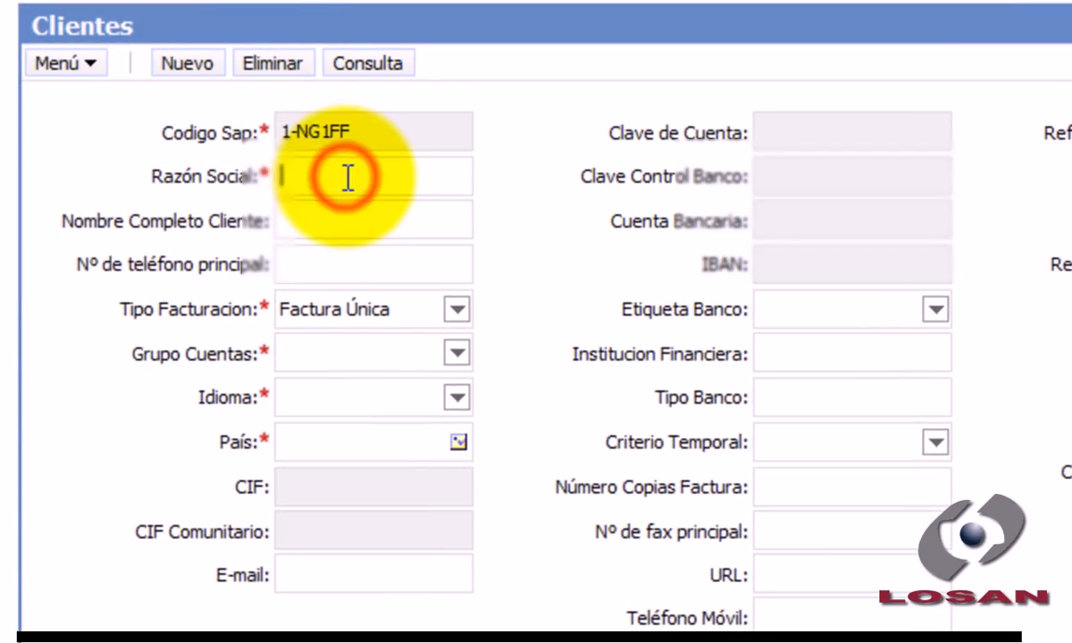
pyautogui.write('Prueba ')
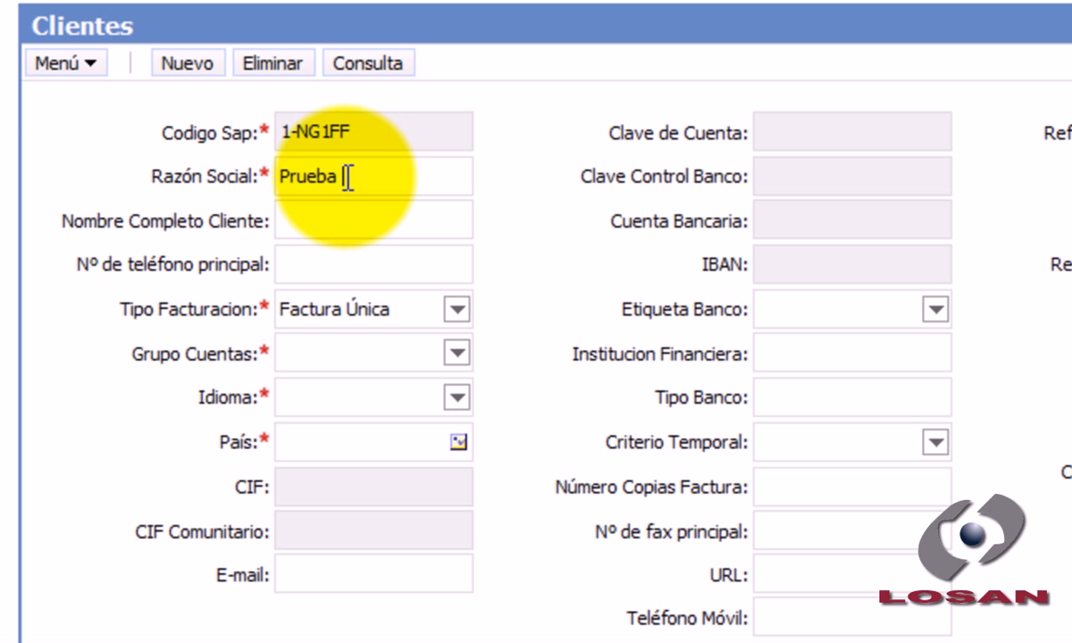
pyautogui.write('1Tutorial')
pyautogui.click(360, 268)
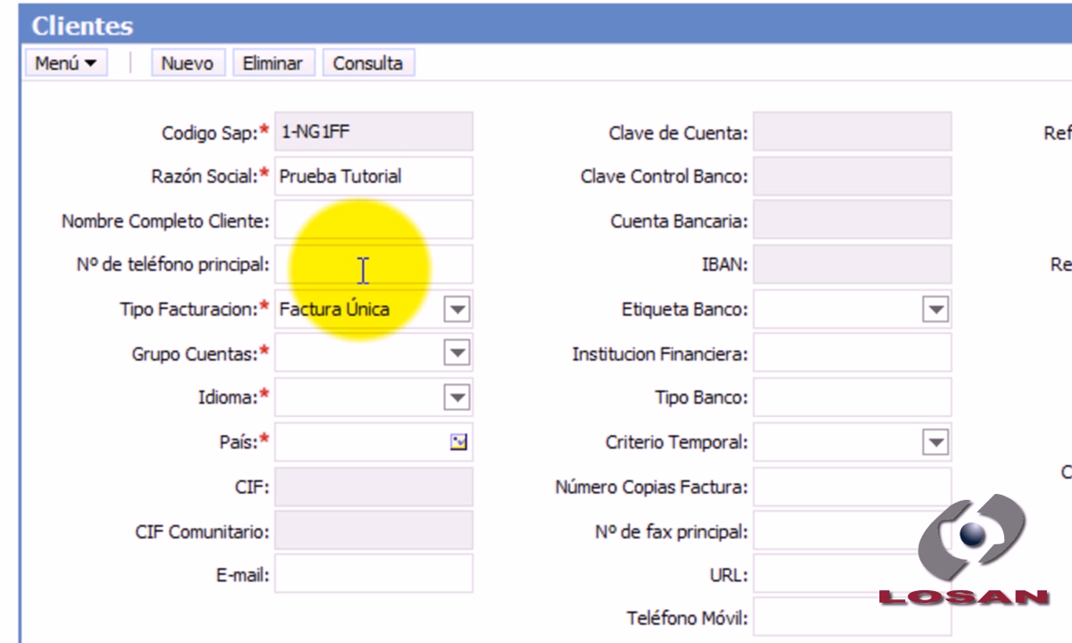
# - Set the customer's Tipo Facturacion to Factura Única and Grupo Cuentas to Clientes Extracomunitarios
pyautogui.click(458, 309)
pyautogui.click(380, 341)
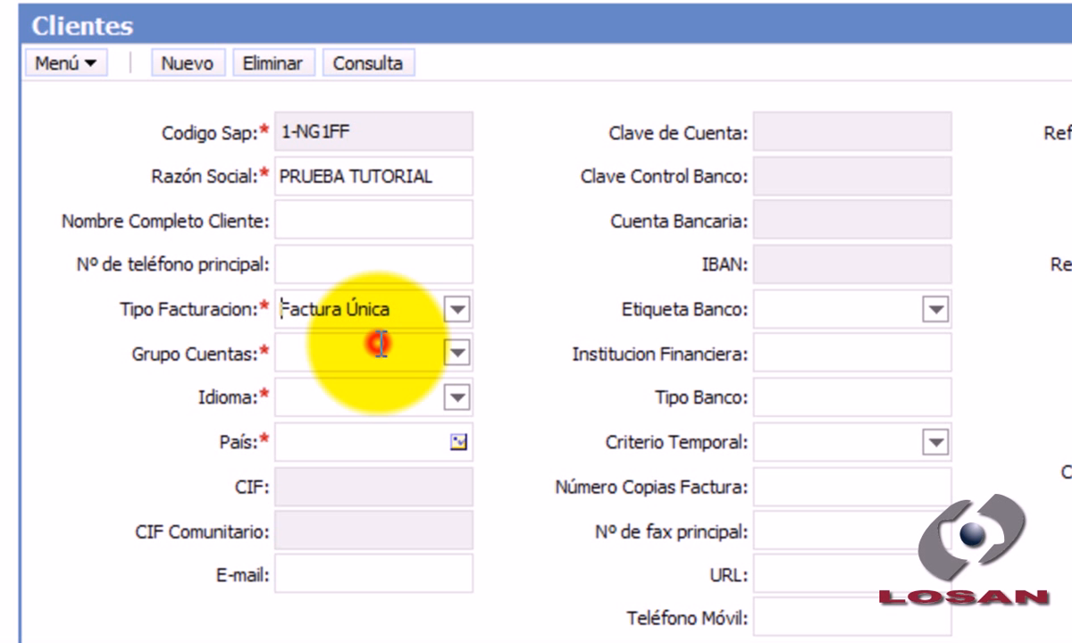
pyautogui.click(526, 313)
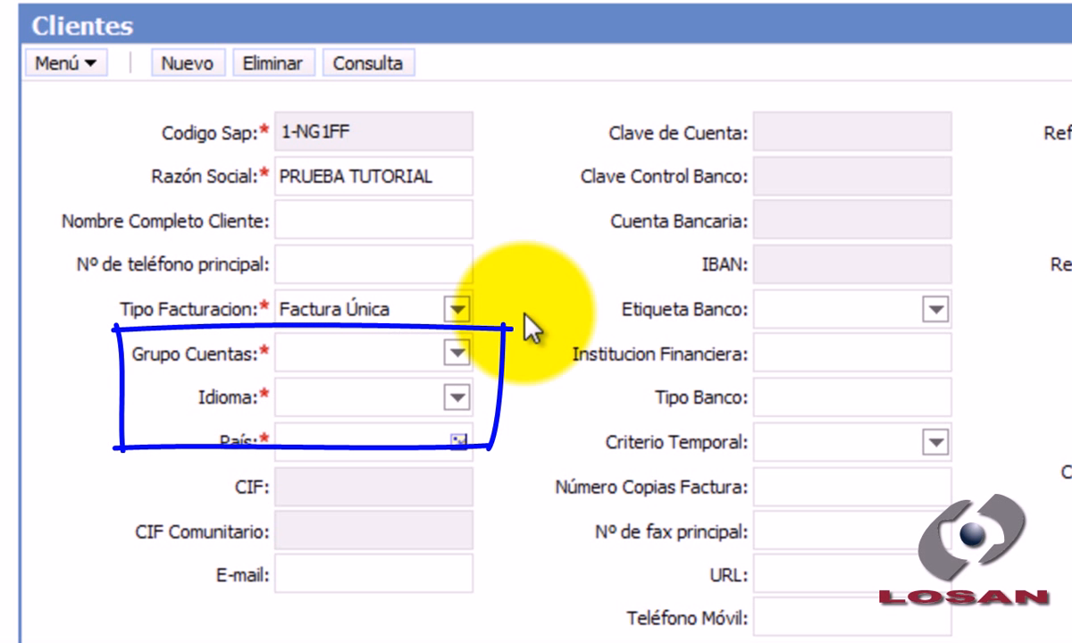
pyautogui.click(457, 354)
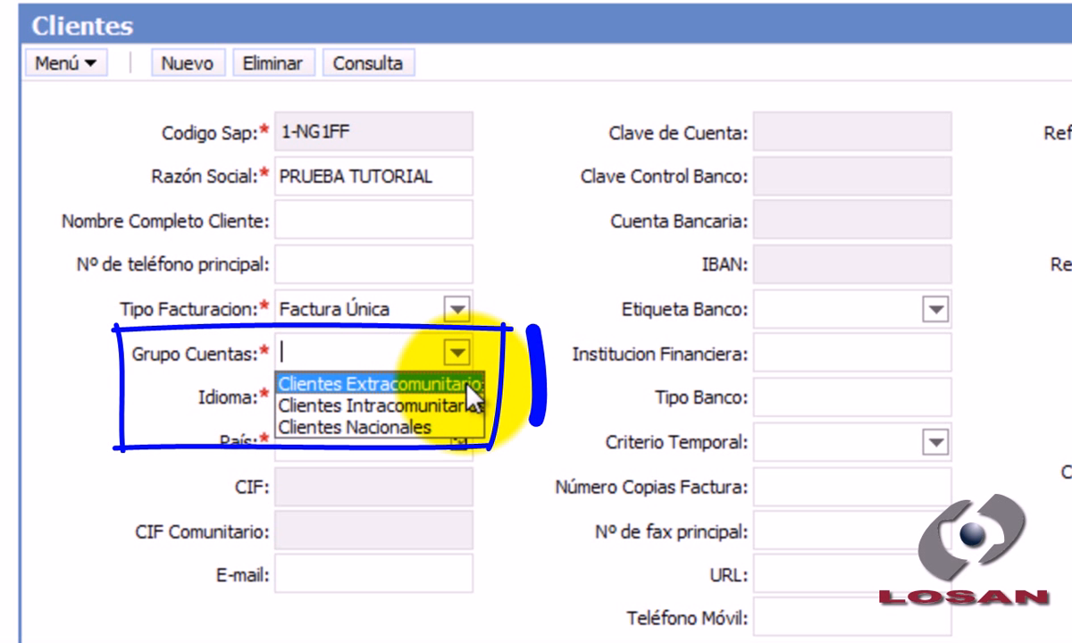
pyautogui.click(463, 386)
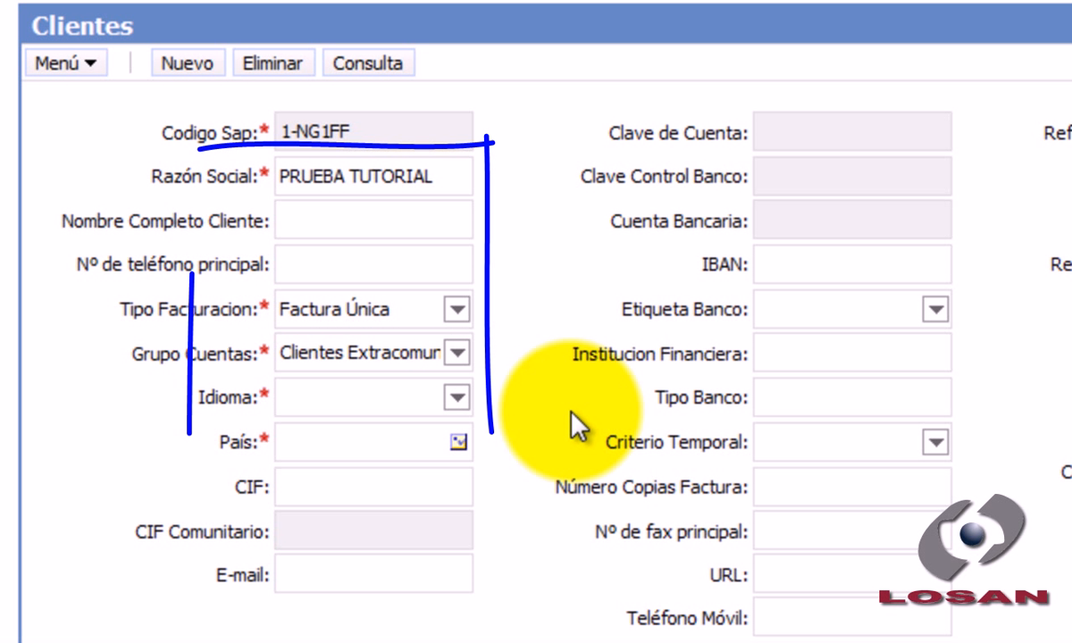
# - Set the customer's Idioma to Español
pyautogui.click(457, 399)
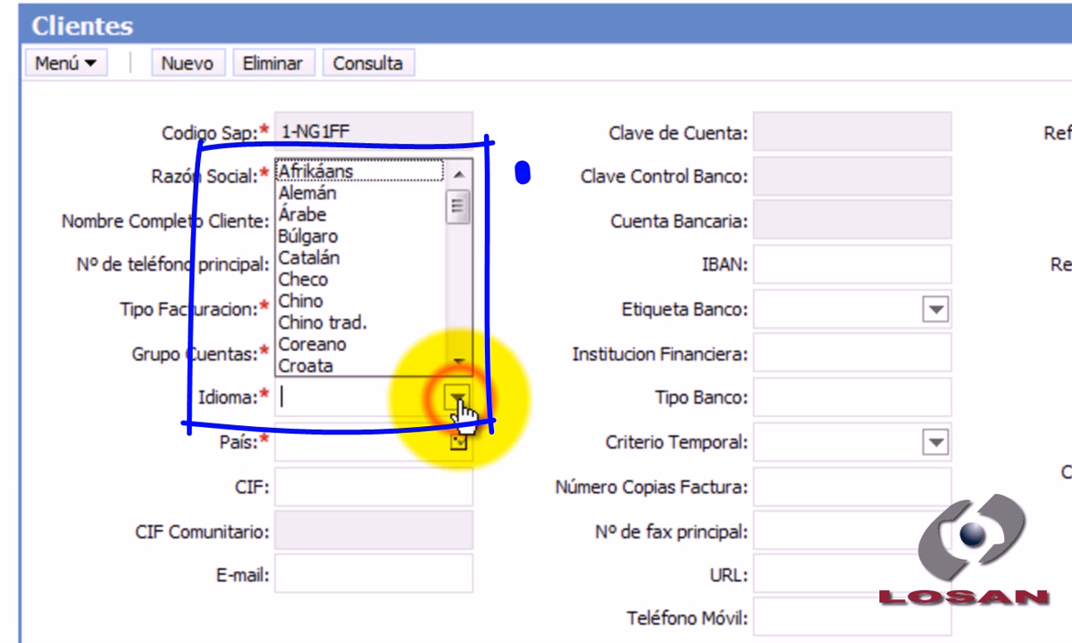
pyautogui.click(458, 361)
pyautogui.click(459, 361)
pyautogui.click(459, 361)
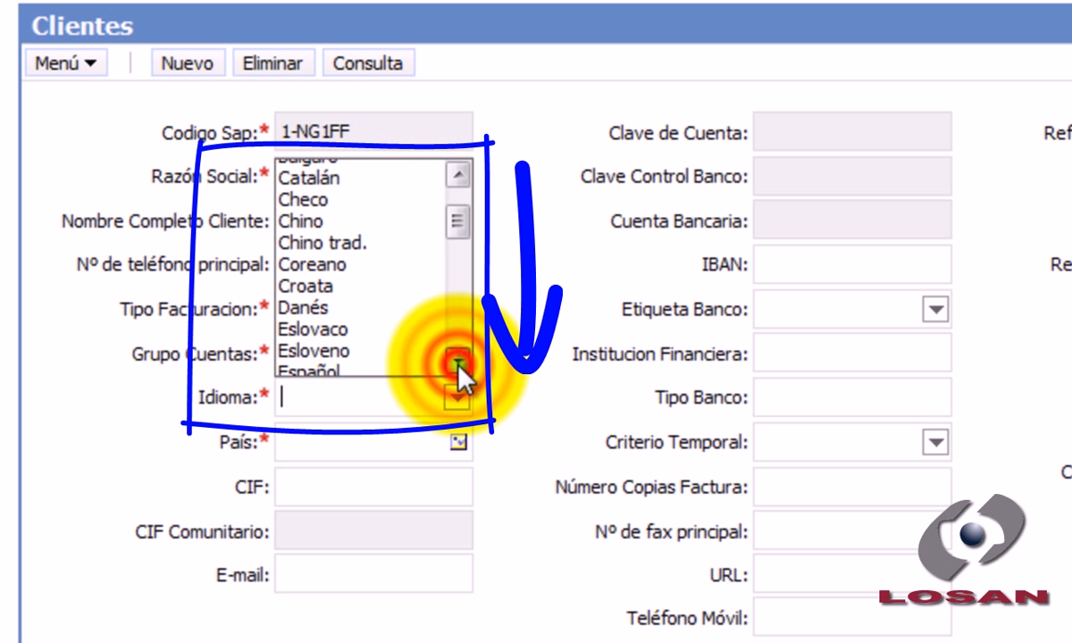
pyautogui.click(459, 361)
pyautogui.click(459, 361)
pyautogui.click(459, 361)
pyautogui.click(459, 361)
pyautogui.click(459, 361)
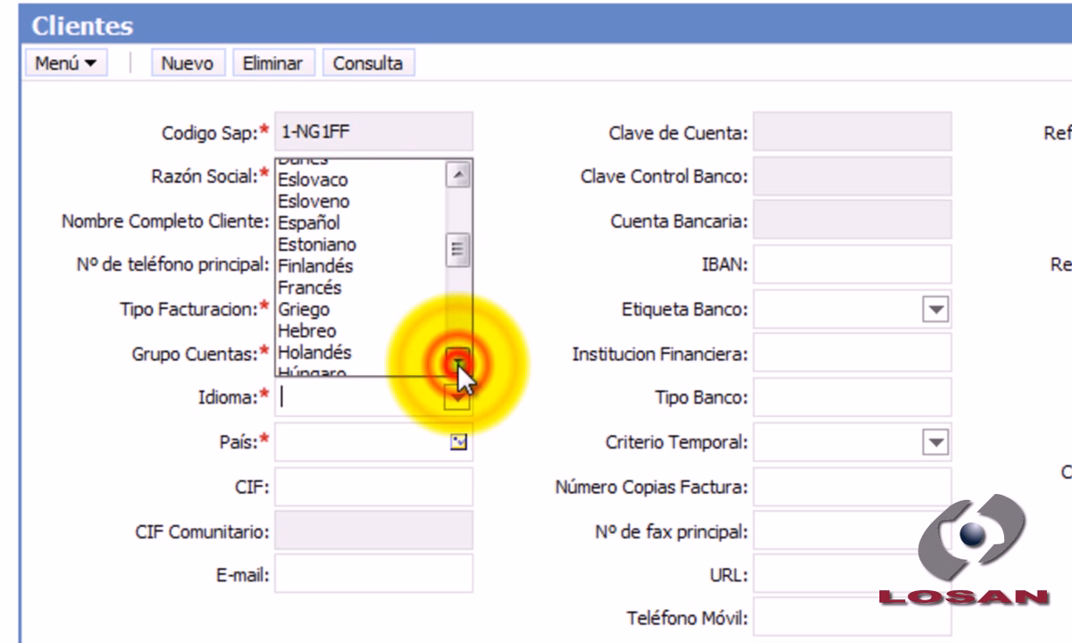
pyautogui.click(390, 220)
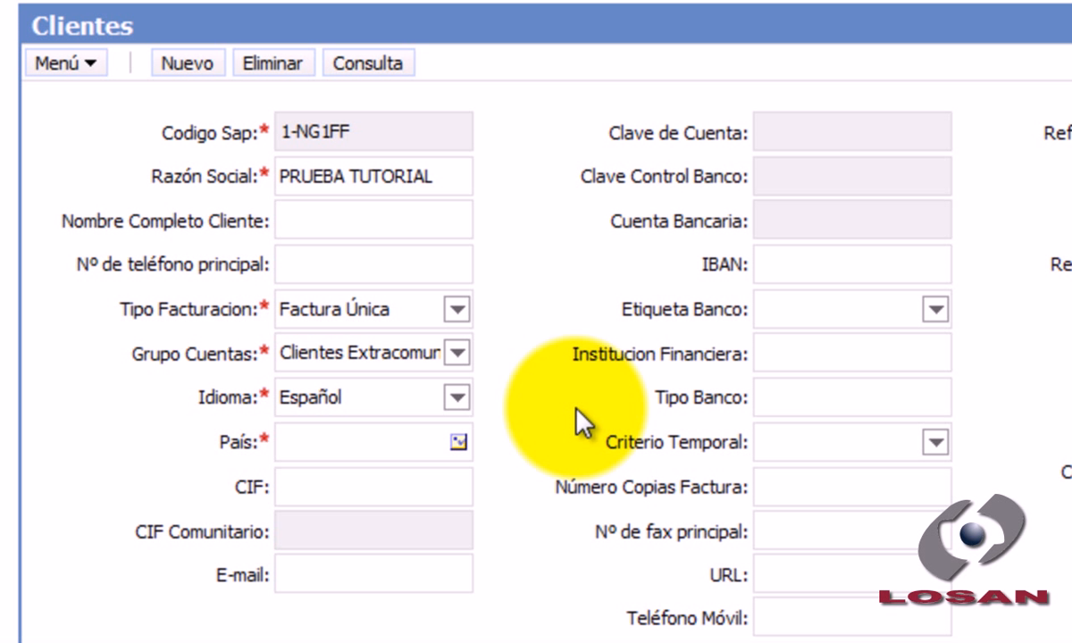
# - Switch Grupo Cuentas among Clientes Intracomunitarios, Clientes Nacionales and Clientes Extracomunitarios to compare which CIF and bank fields are editable
pyautogui.click(458, 352)
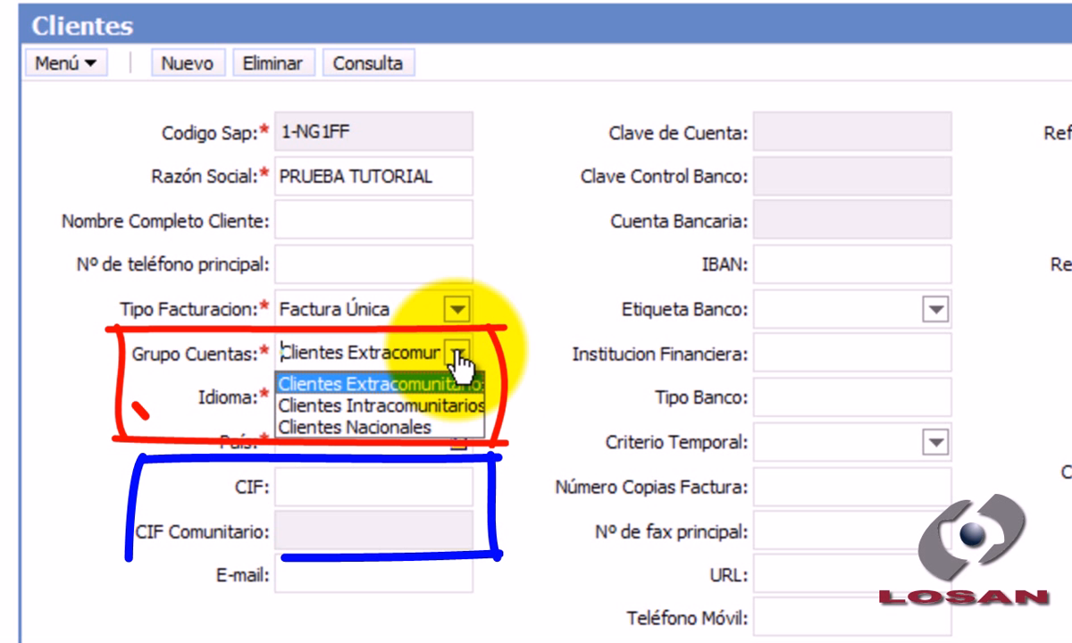
pyautogui.click(463, 407)
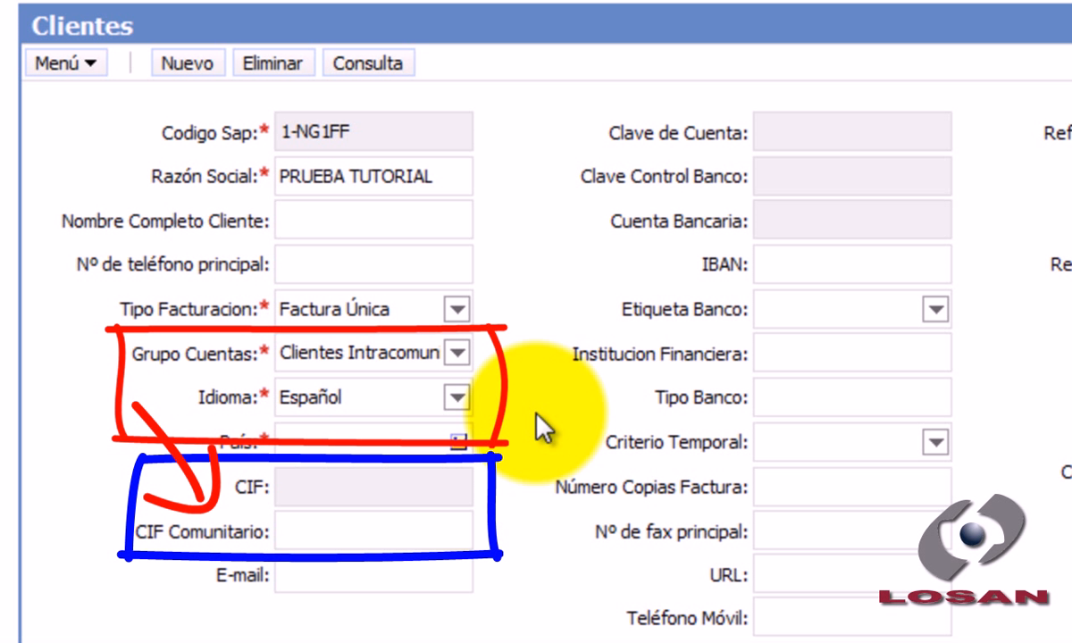
pyautogui.click(457, 353)
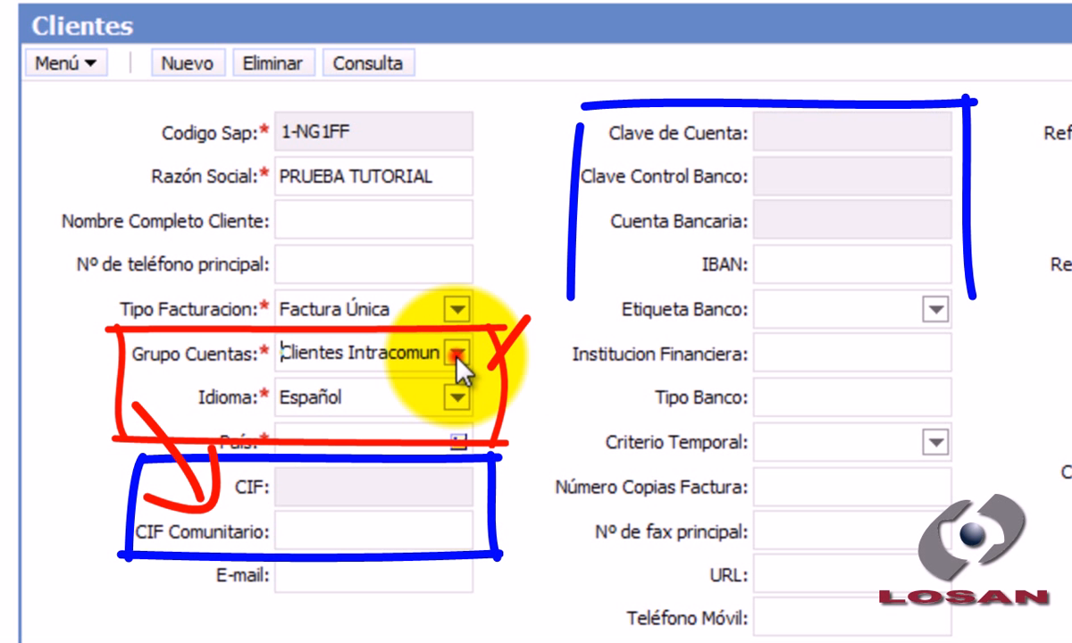
pyautogui.click(460, 427)
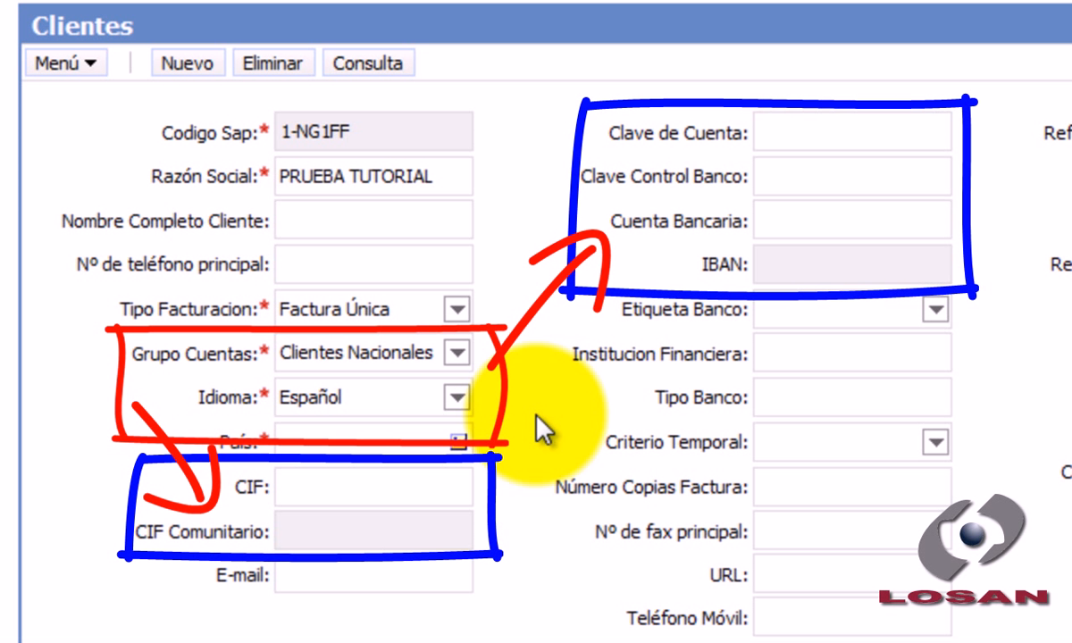
pyautogui.click(459, 355)
pyautogui.click(452, 382)
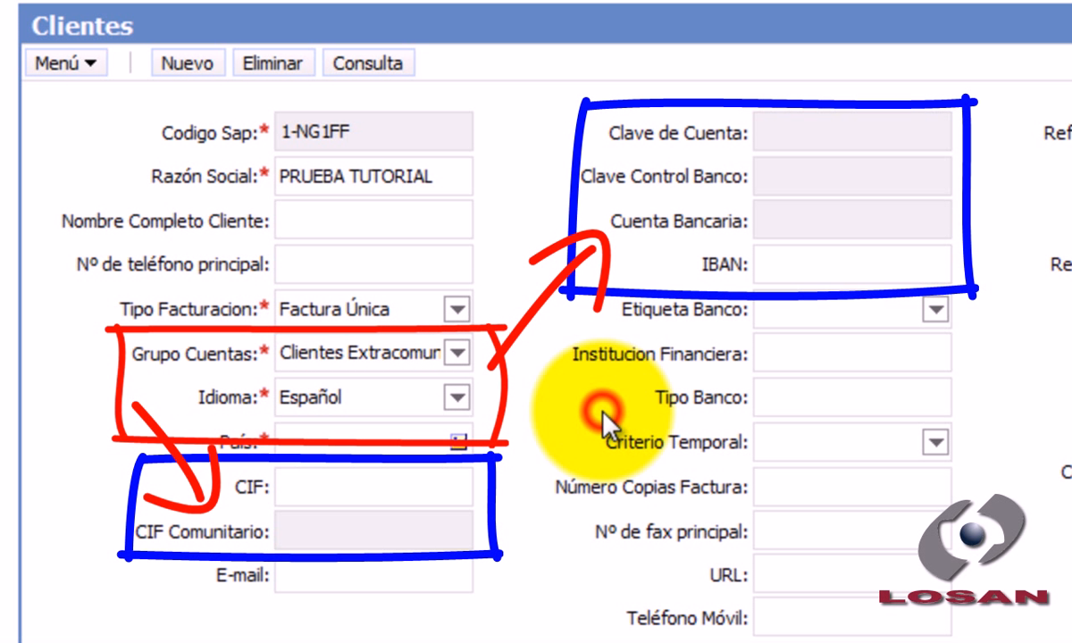
pyautogui.click(459, 357)
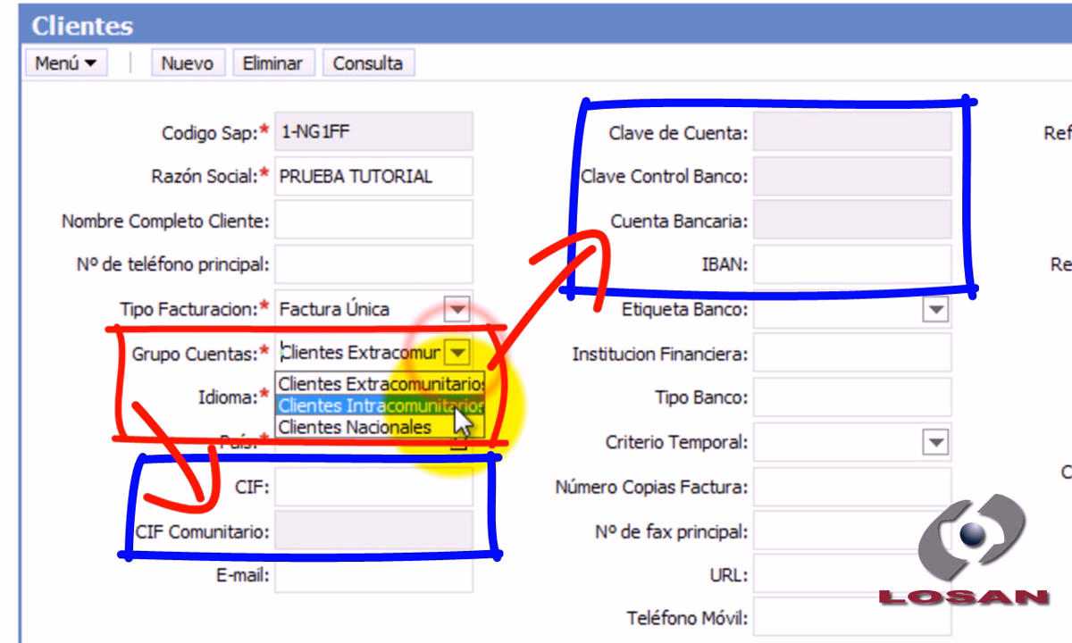
pyautogui.click(452, 404)
pyautogui.click(557, 428)
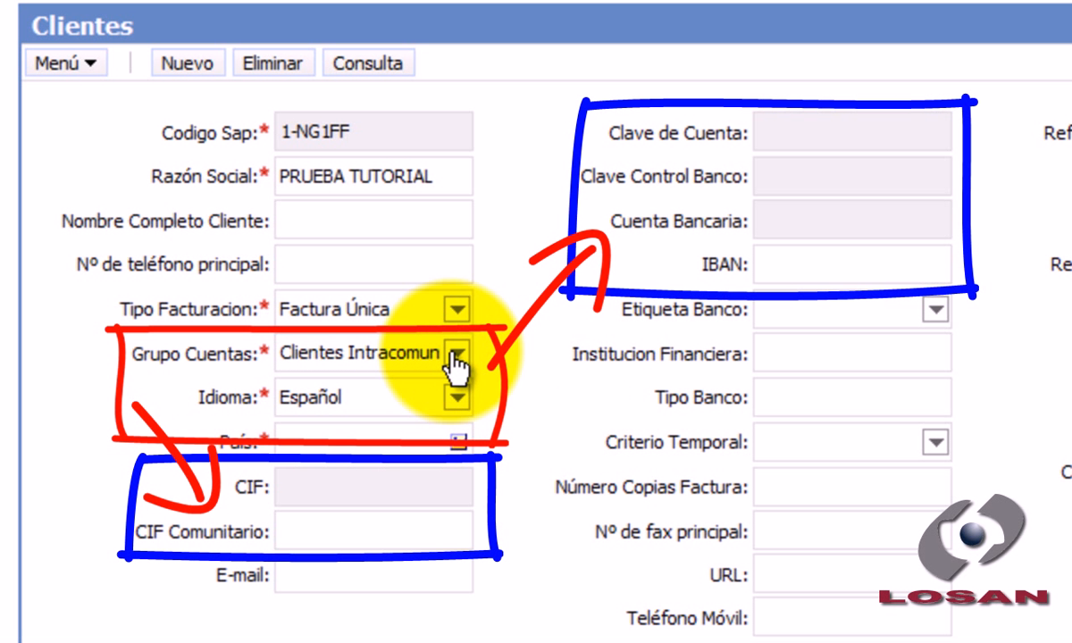
# - Set the customer's Grupo Cuentas to Clientes Nacionales
pyautogui.click(457, 354)
pyautogui.click(445, 428)
pyautogui.click(583, 446)
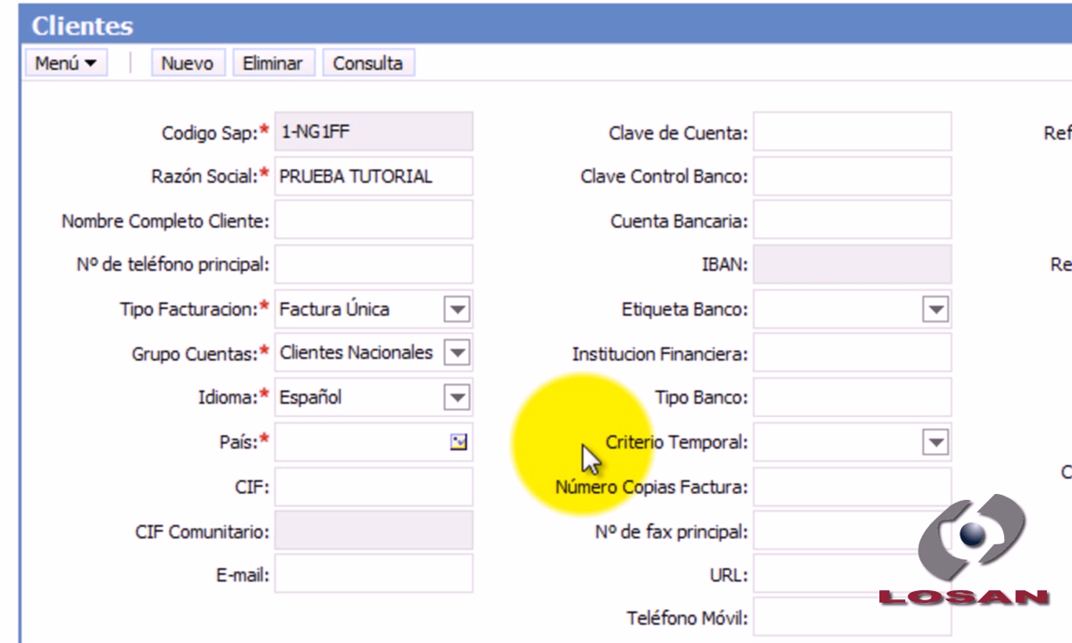
# - Set the customer's País to España and enter the customer's CIF
pyautogui.click(417, 444)
pyautogui.write('España')
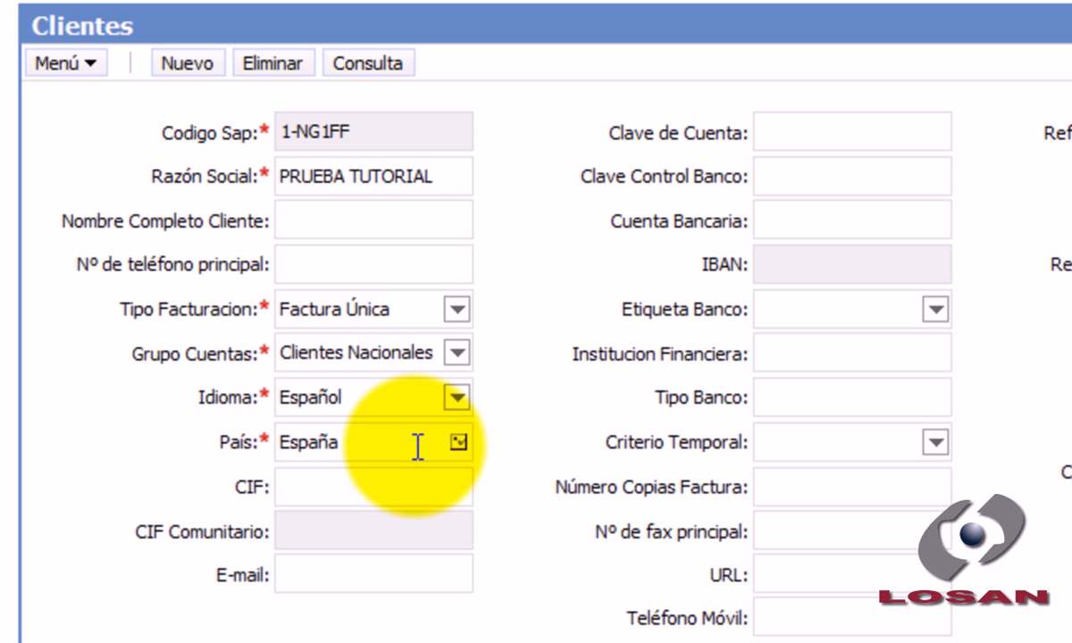
pyautogui.click(538, 420)
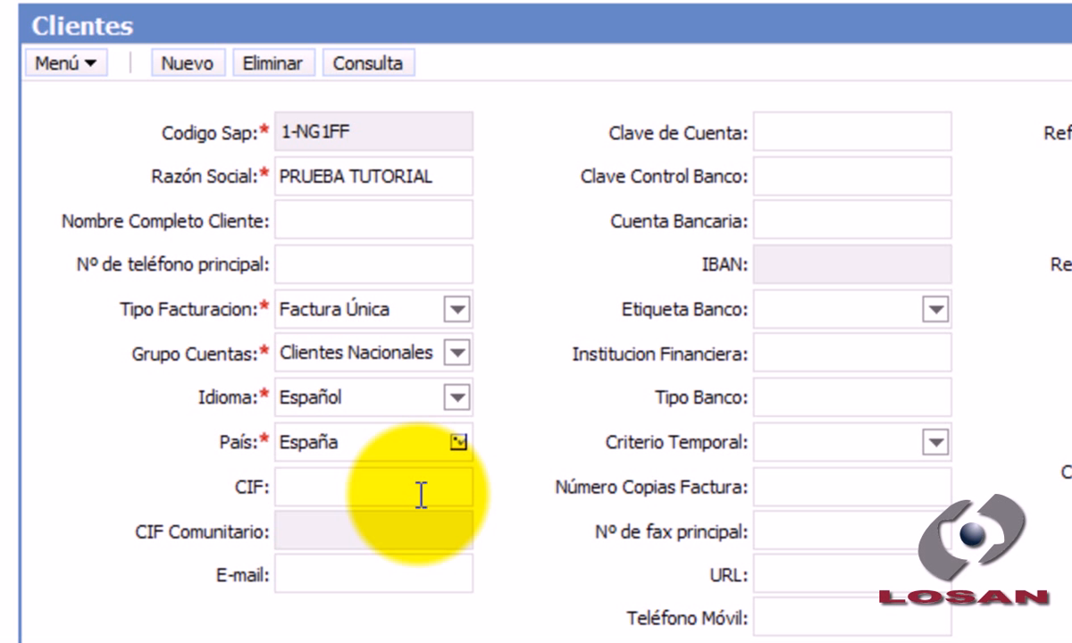
pyautogui.write('00000000')
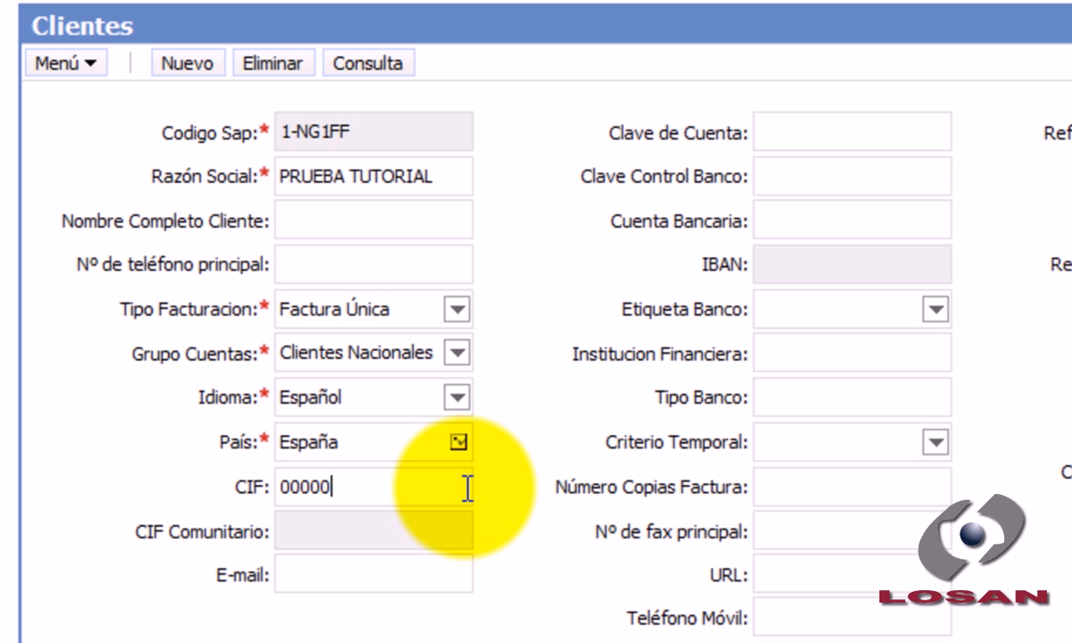
pyautogui.write('A')
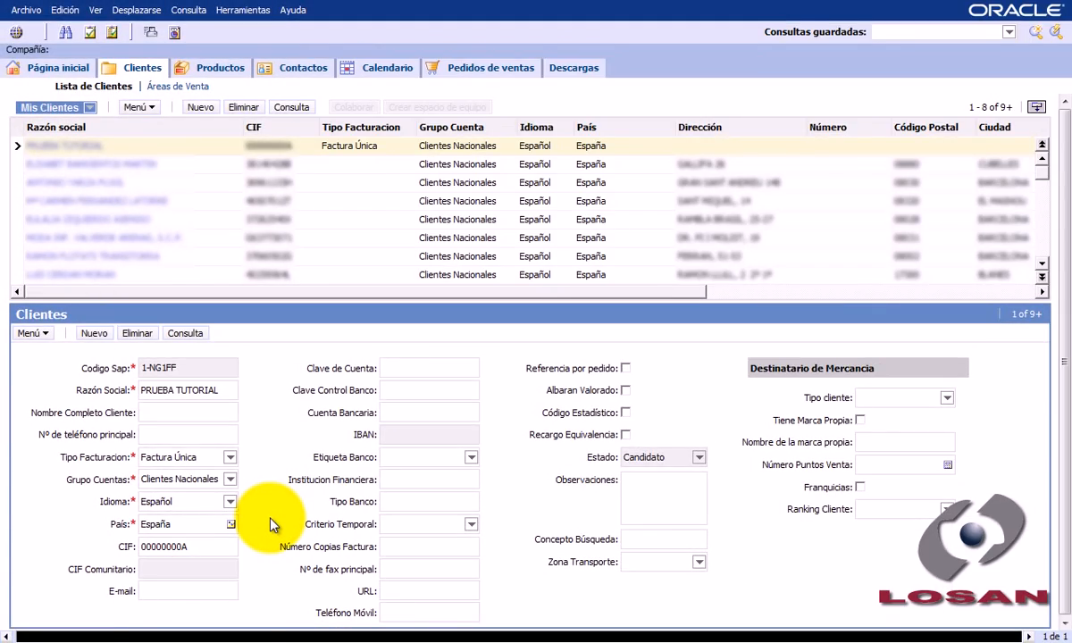
# - Try to save the customer record, fill in the required main phone number and save it again
pyautogui.hotkey('ctrl', 's')
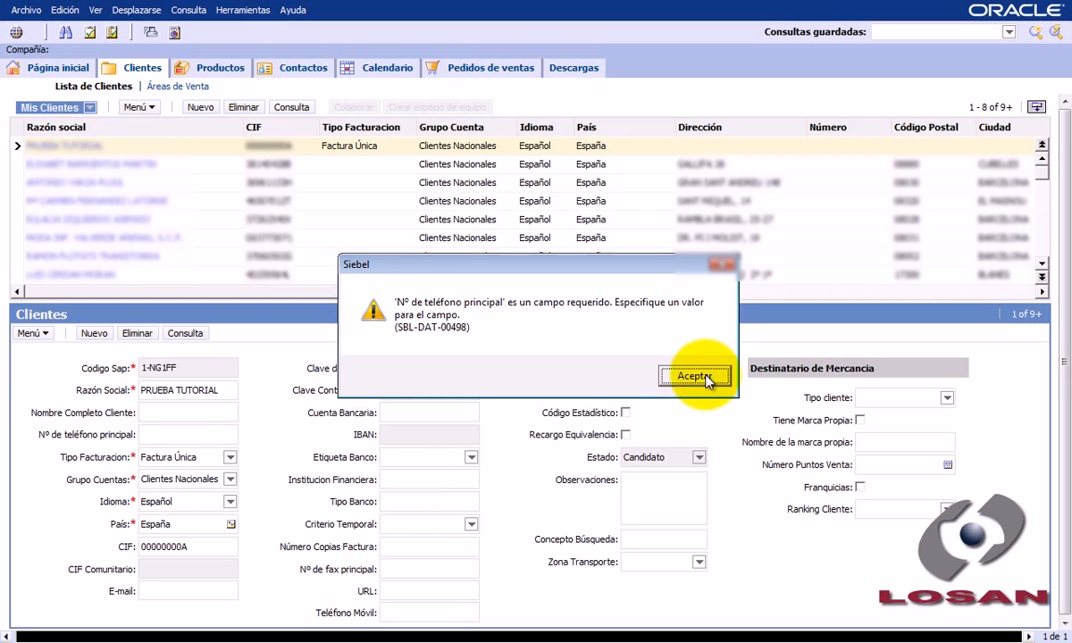
pyautogui.click(695, 376)
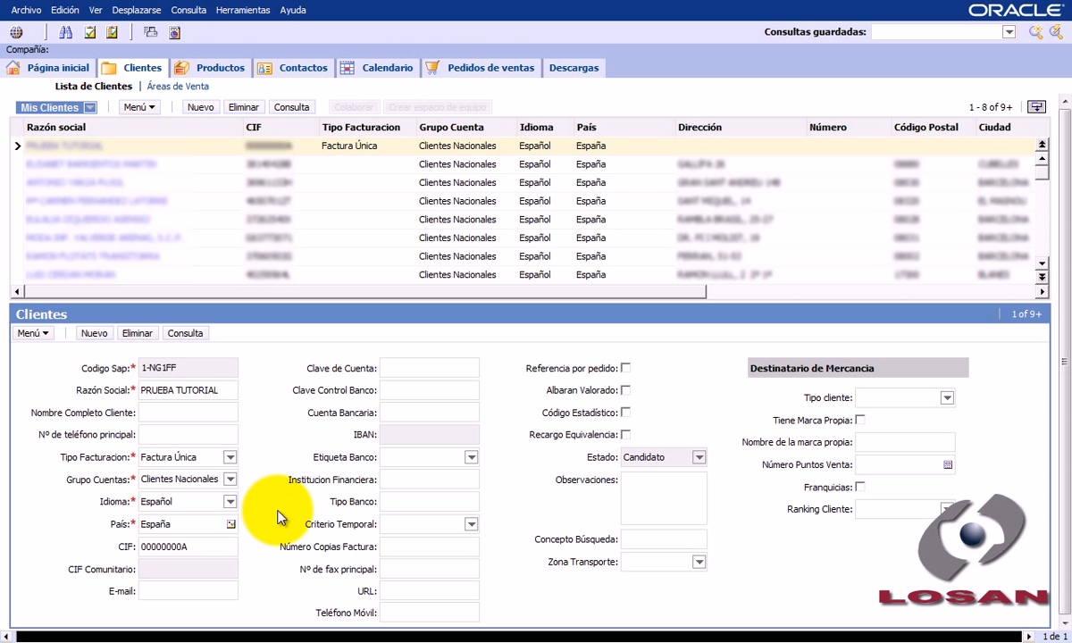
pyautogui.click(211, 435)
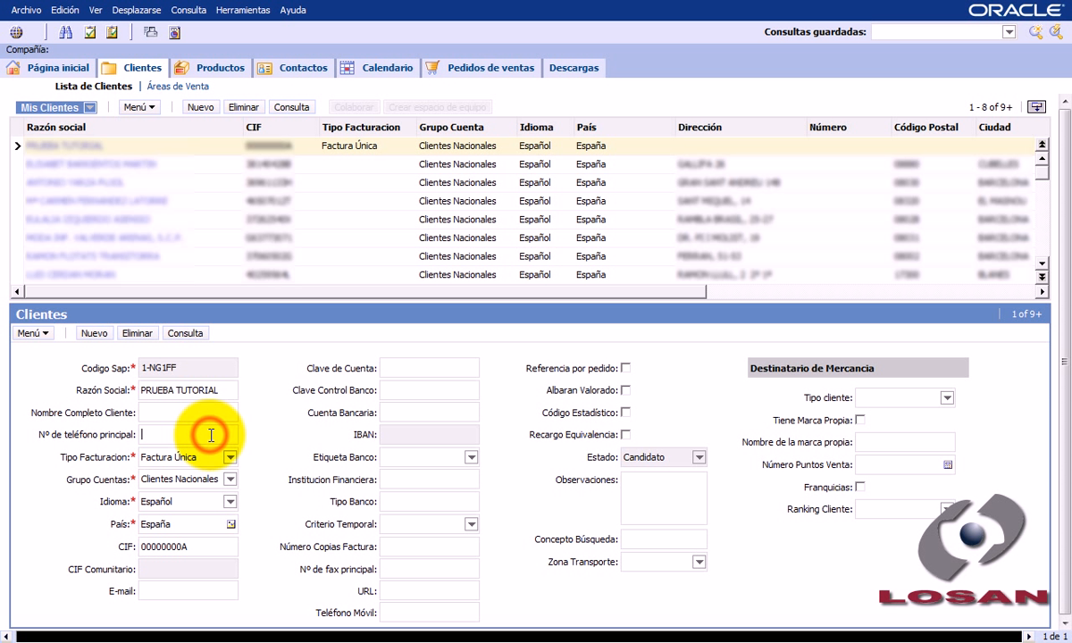
pyautogui.write('123456789')
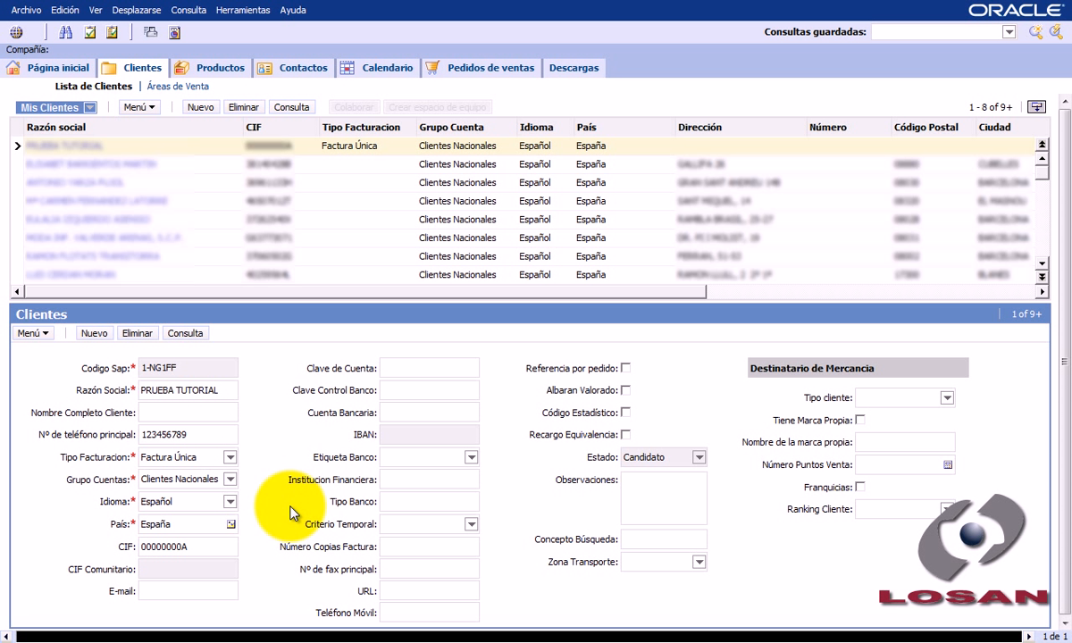
pyautogui.hotkey('ctrl', 's')
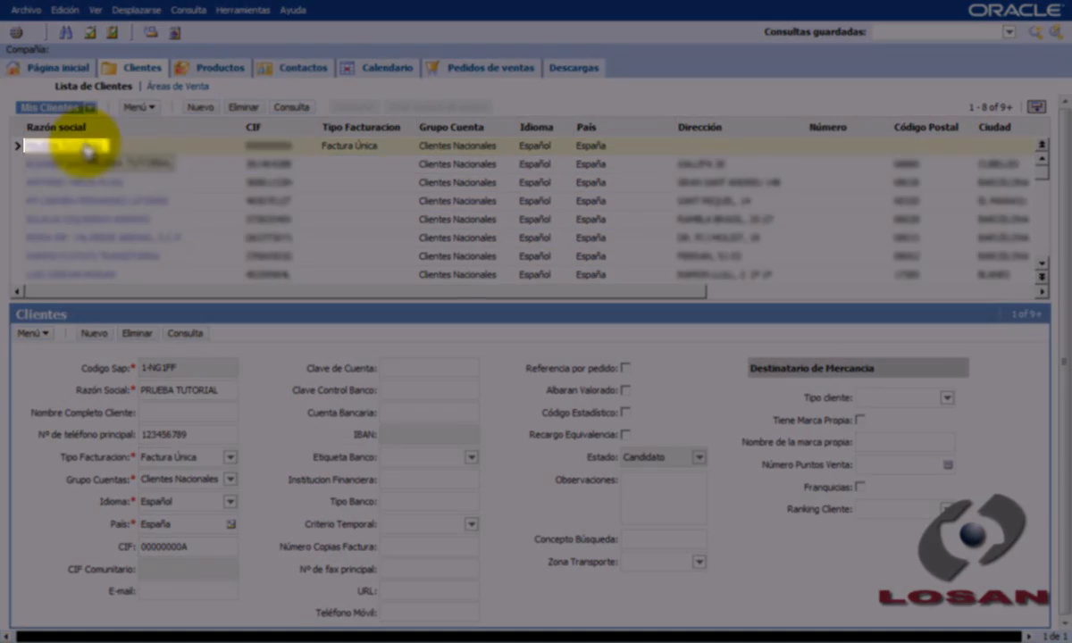
# - Open the new customer's detail view and add a new record to its Direcciones list
pyautogui.click(88, 146)
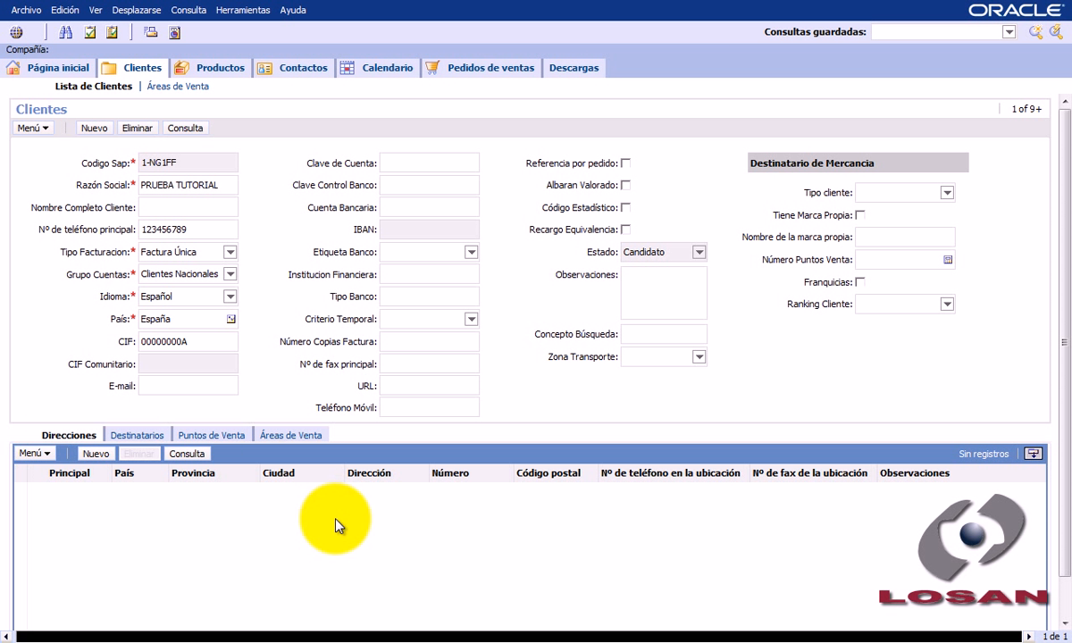
pyautogui.click(96, 454)
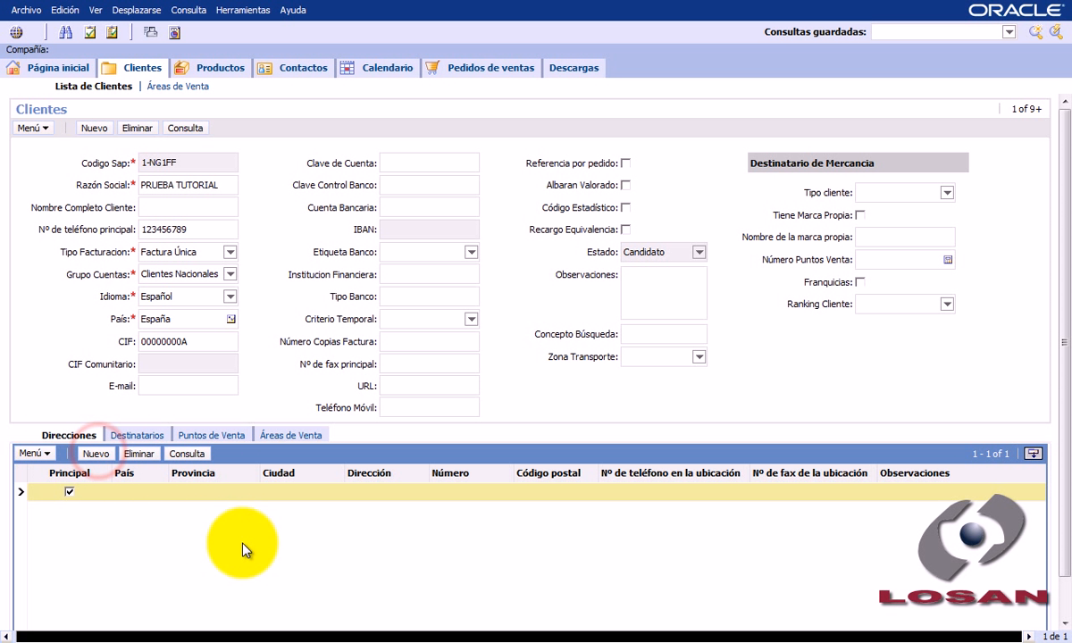
# - Try to choose a Provincia for the new address without a País
pyautogui.click(210, 491)
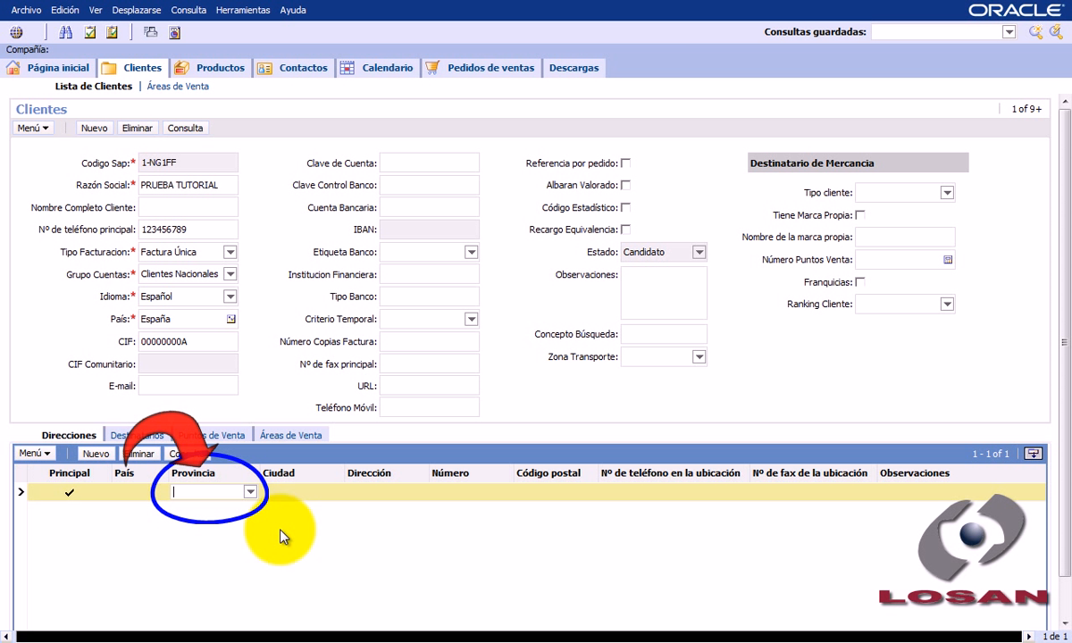
pyautogui.click(251, 492)
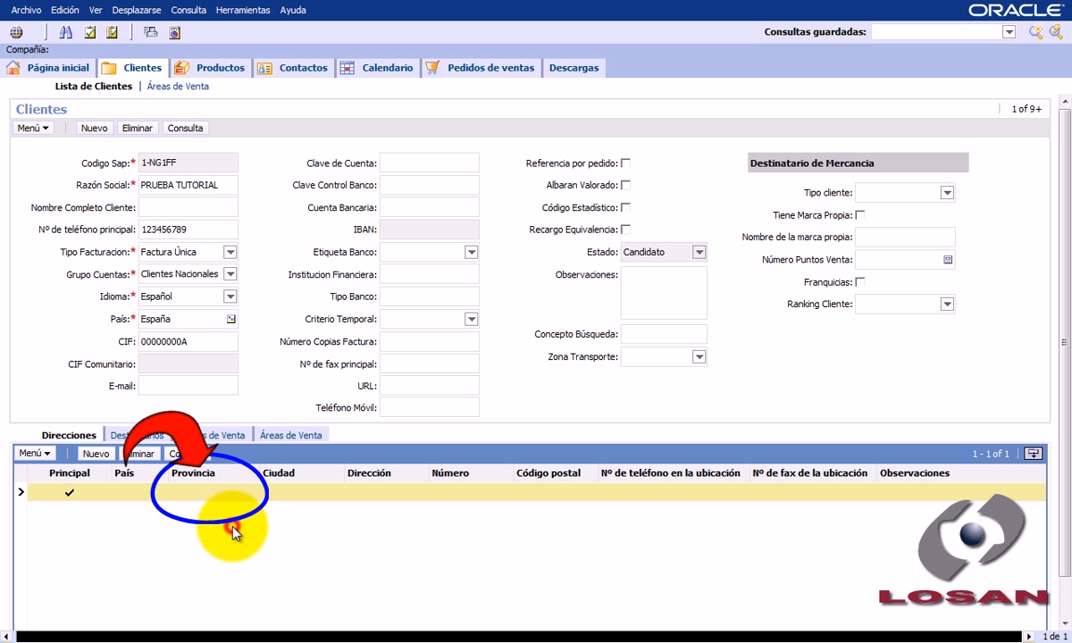
pyautogui.click(241, 528)
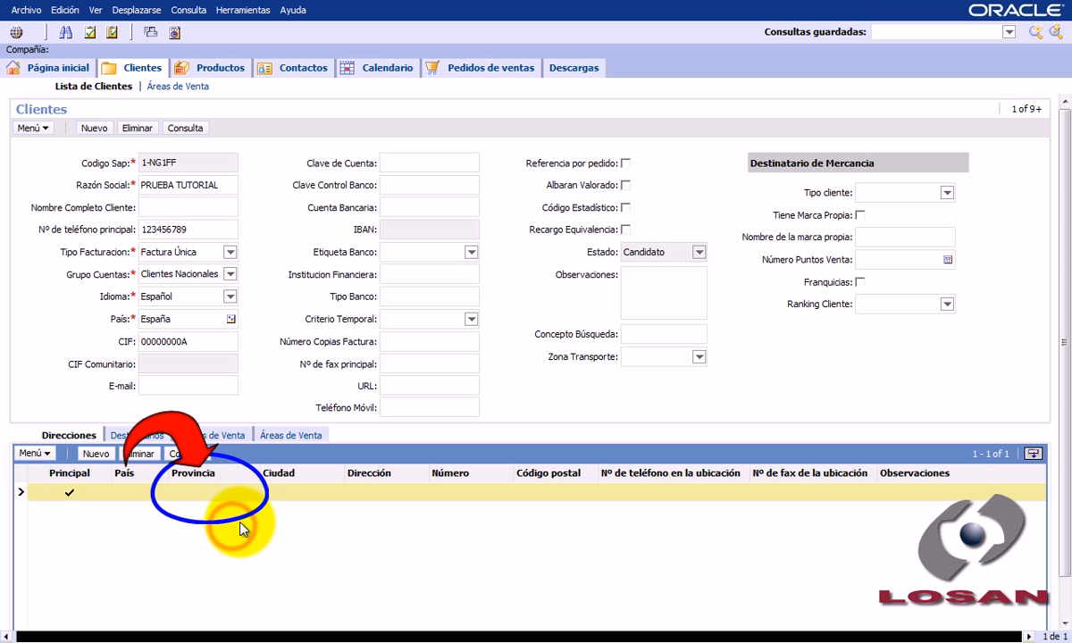
# - Set the new address's País to Italia and browse the Provincia options offered for that country
pyautogui.click(138, 494)
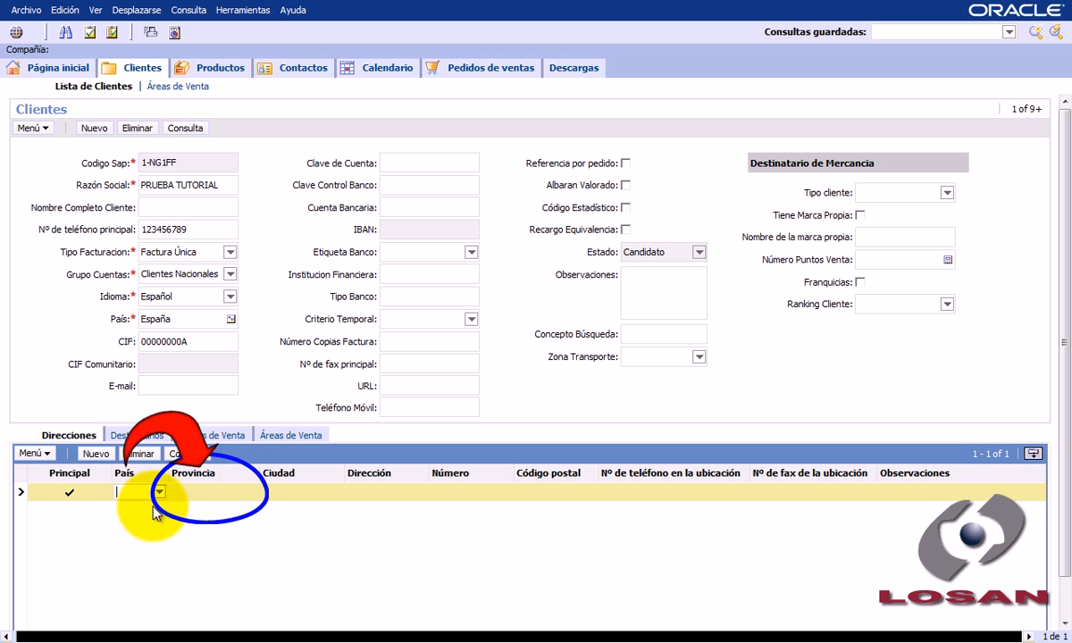
pyautogui.press('Tab')
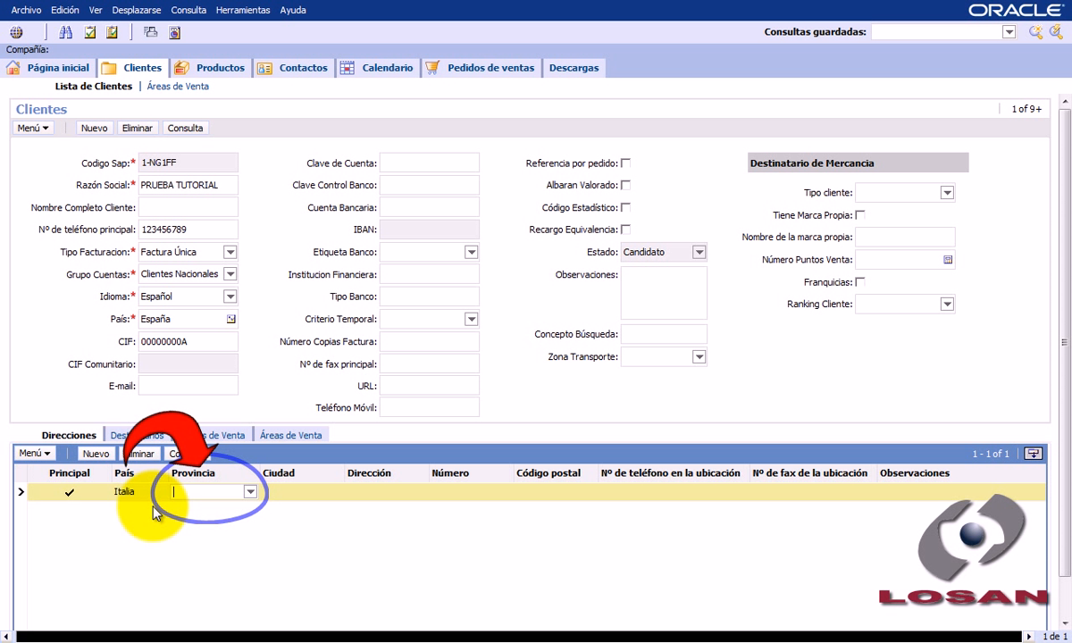
pyautogui.click(253, 492)
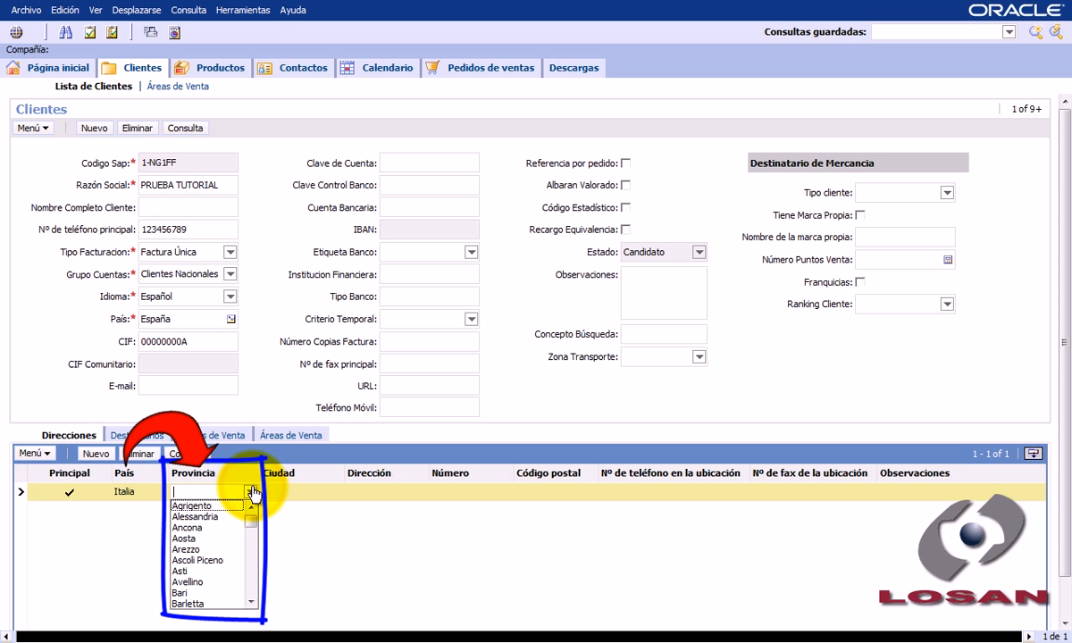
pyautogui.scroll(-6, 243, 572)
pyautogui.scroll(-6, 252, 586)
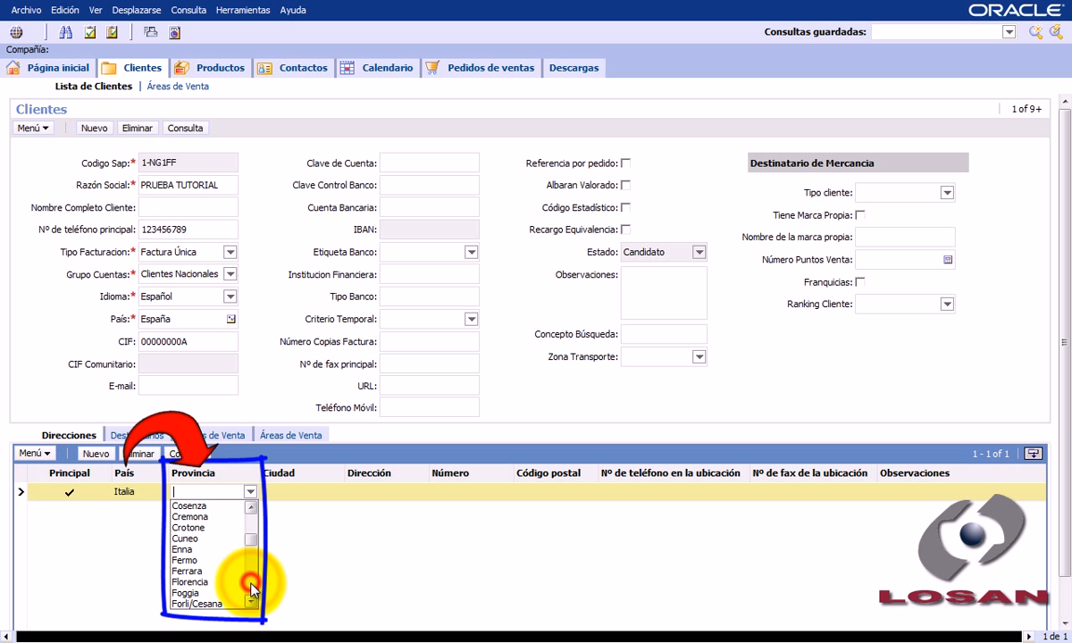
pyautogui.click(242, 581)
# - Set the address's País to España and choose Zaragoza as its Provincia
pyautogui.click(141, 493)
pyautogui.doubleClick(140, 493)
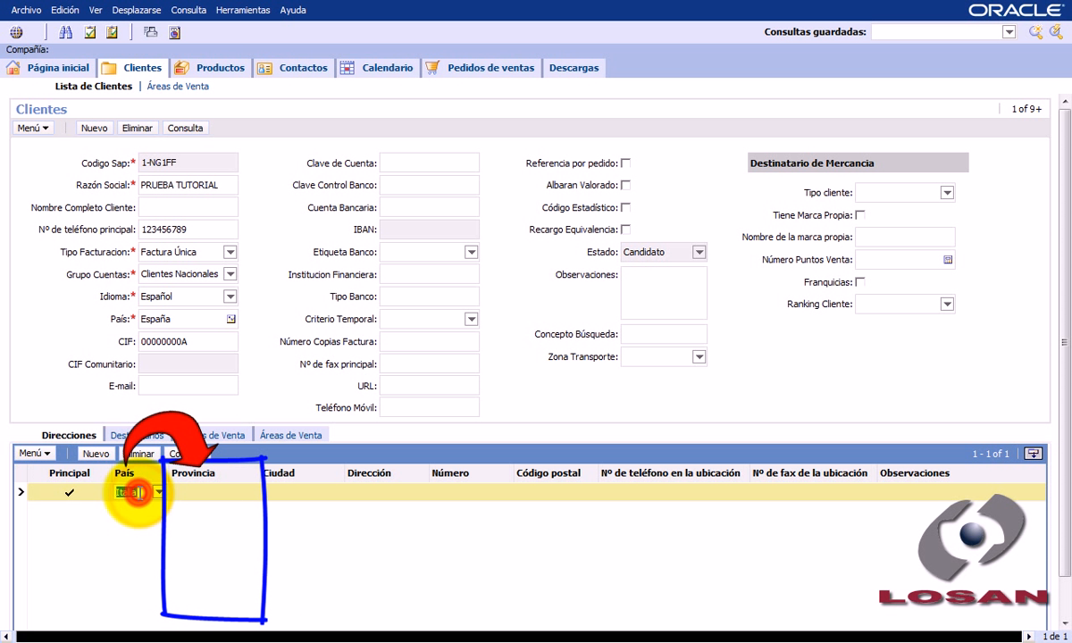
pyautogui.write('España')
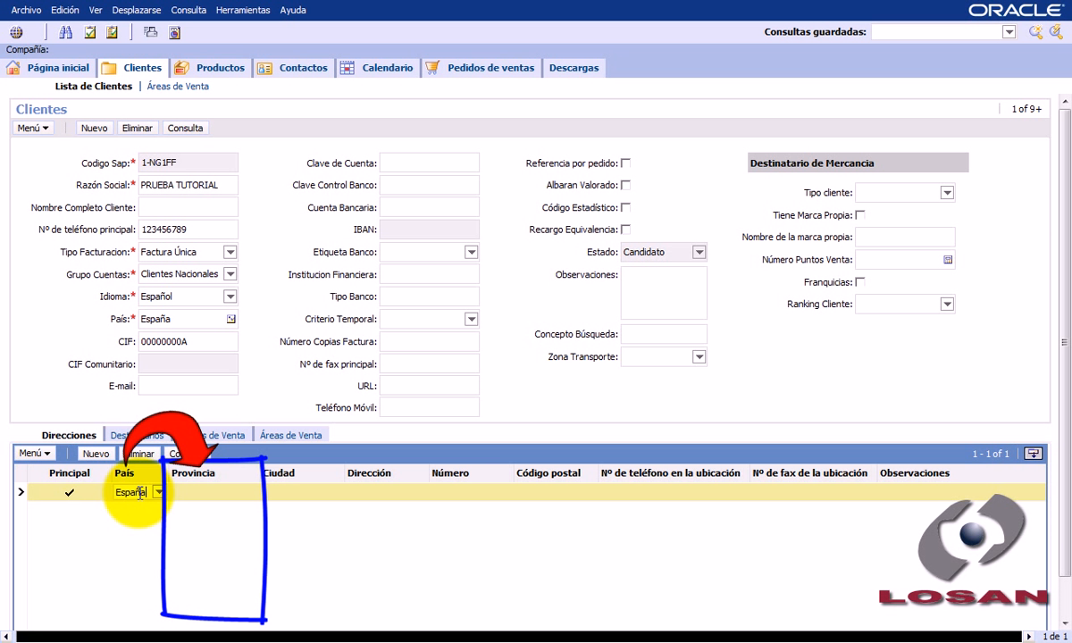
pyautogui.click(199, 493)
pyautogui.click(251, 493)
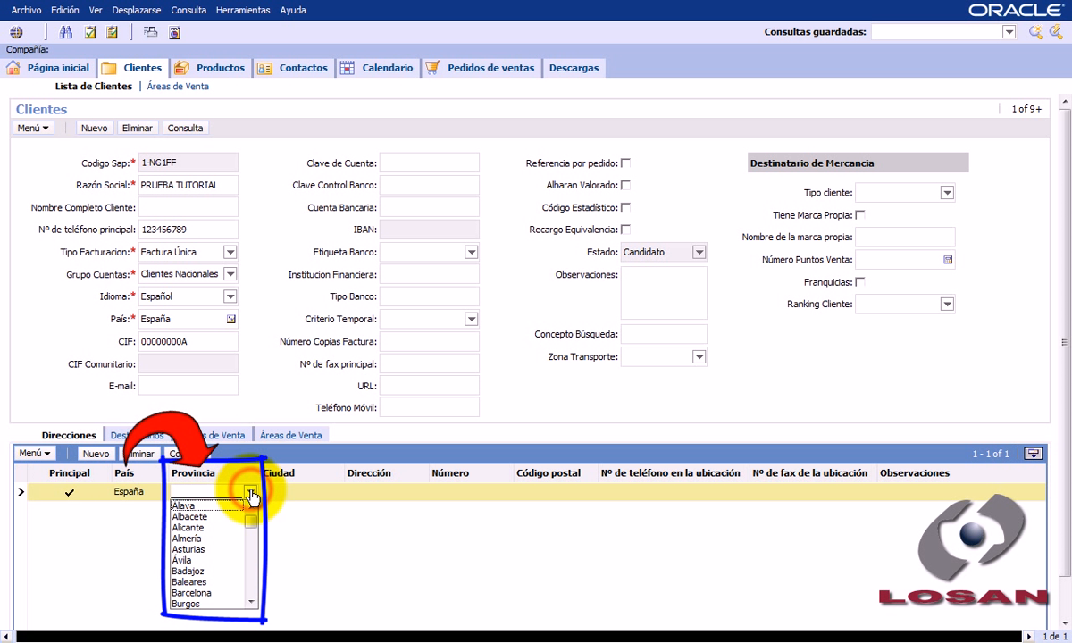
pyautogui.scroll(-9, 252, 576)
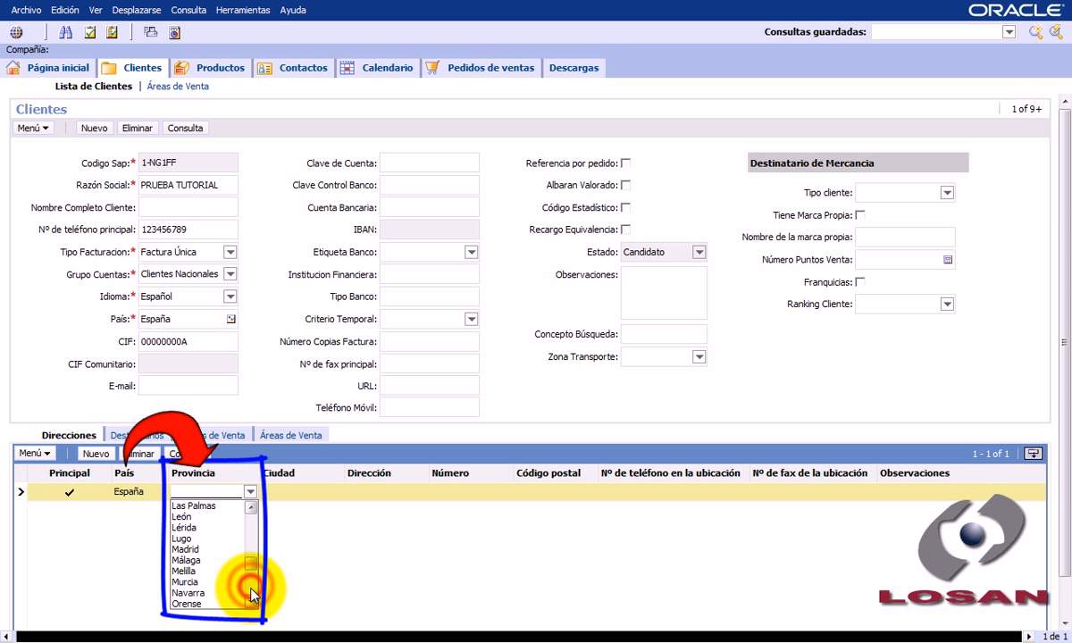
pyautogui.scroll(-5, 253, 594)
pyautogui.click(211, 606)
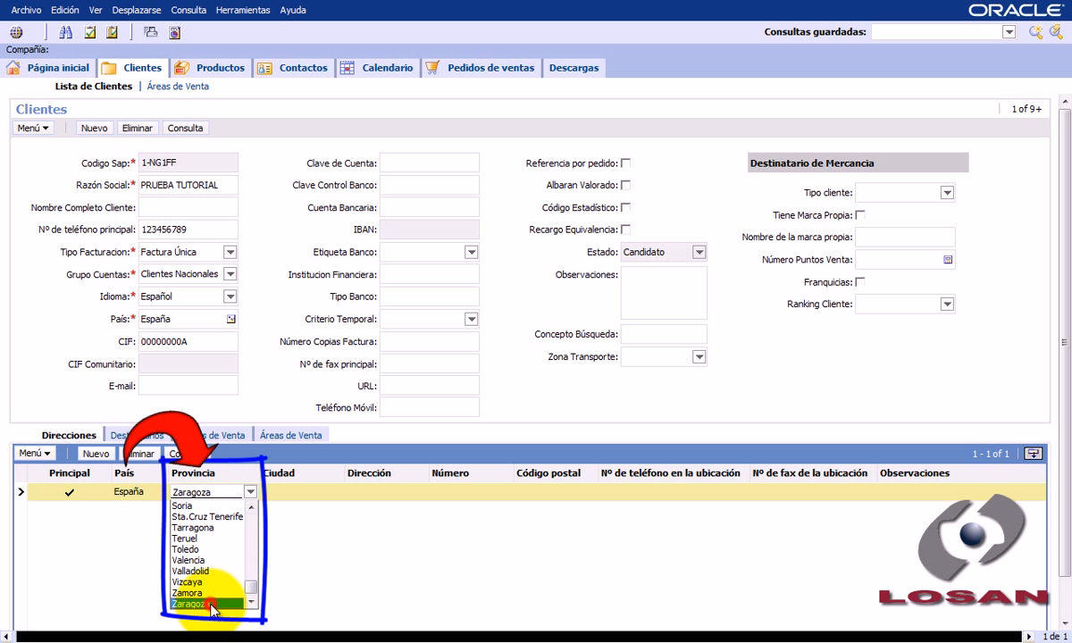
pyautogui.click(282, 567)
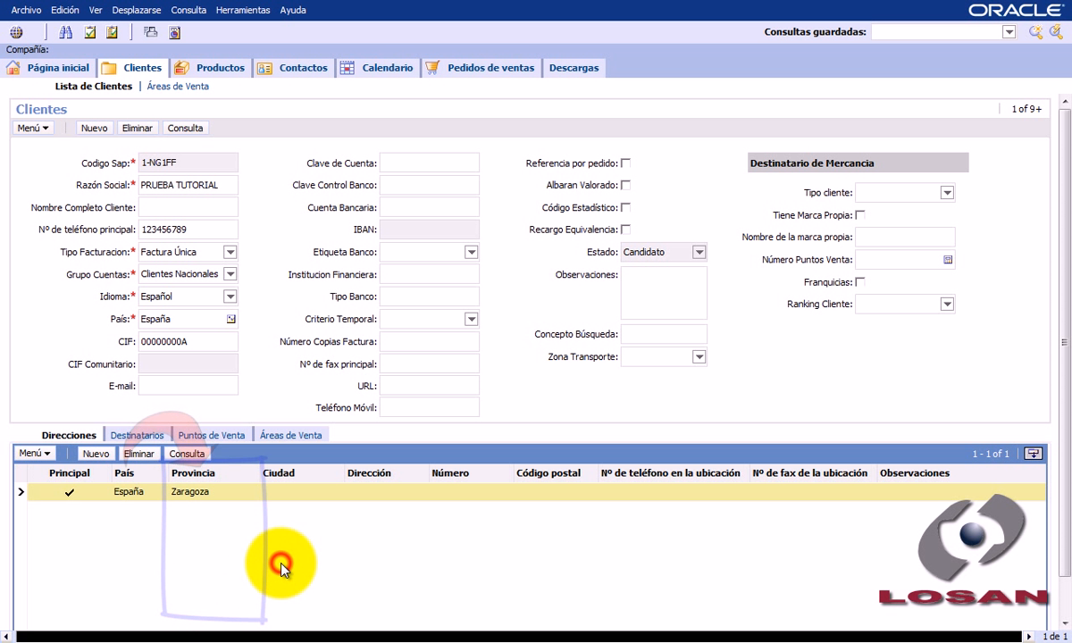
# - Complete the address with Ciudad ZARAGOZA, Dirección A and Número 0
pyautogui.click(309, 491)
pyautogui.write('ZARAG')
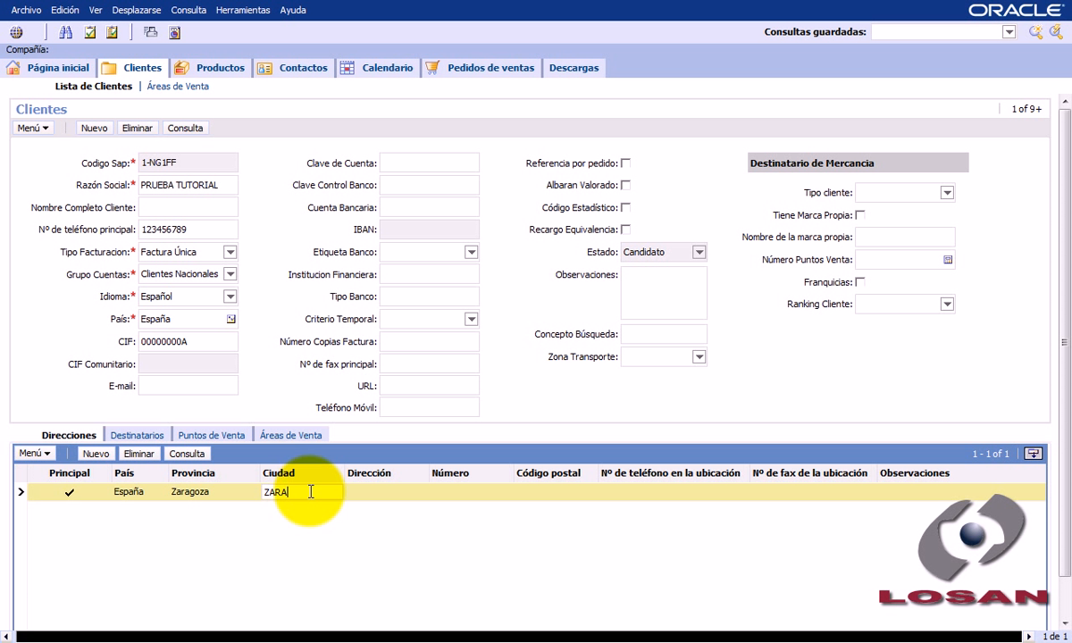
pyautogui.write('OZA')
pyautogui.press('Tab')
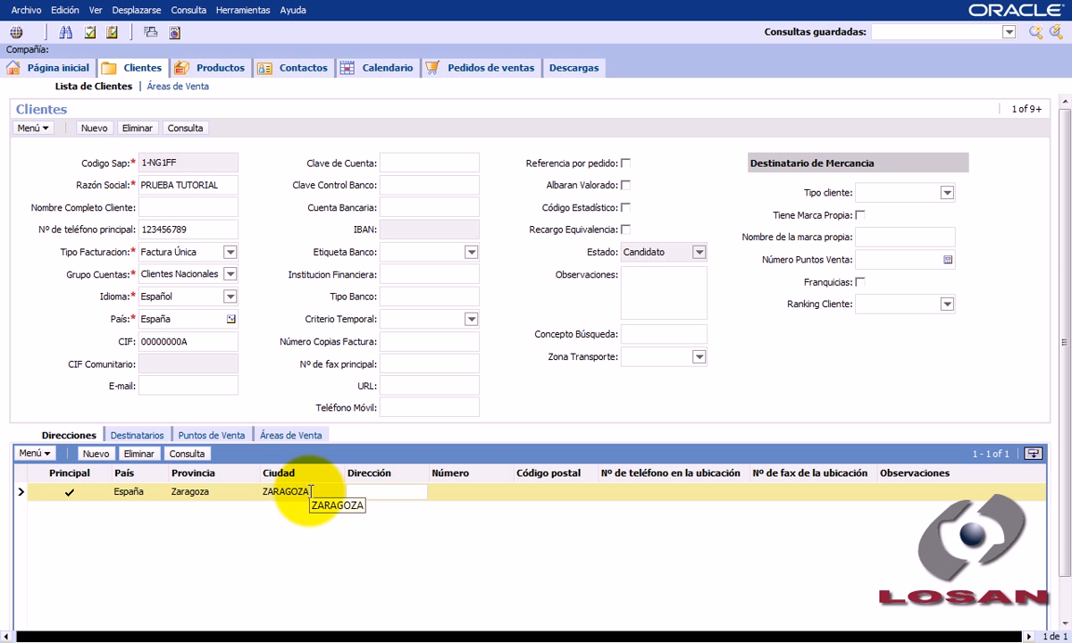
pyautogui.write('A')
pyautogui.press('Tab')
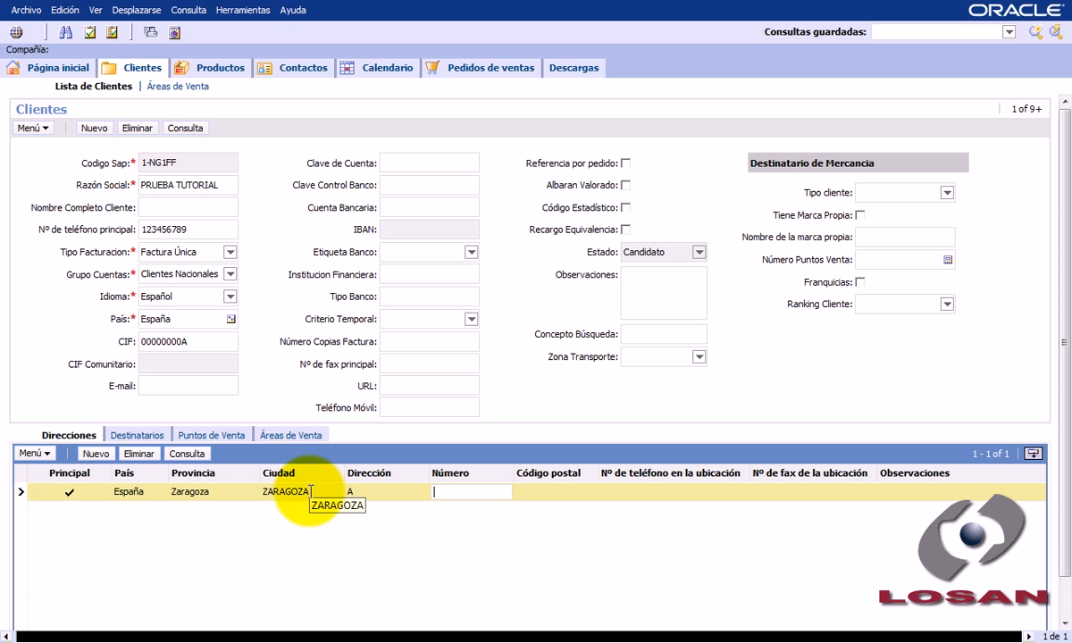
pyautogui.click(319, 555)
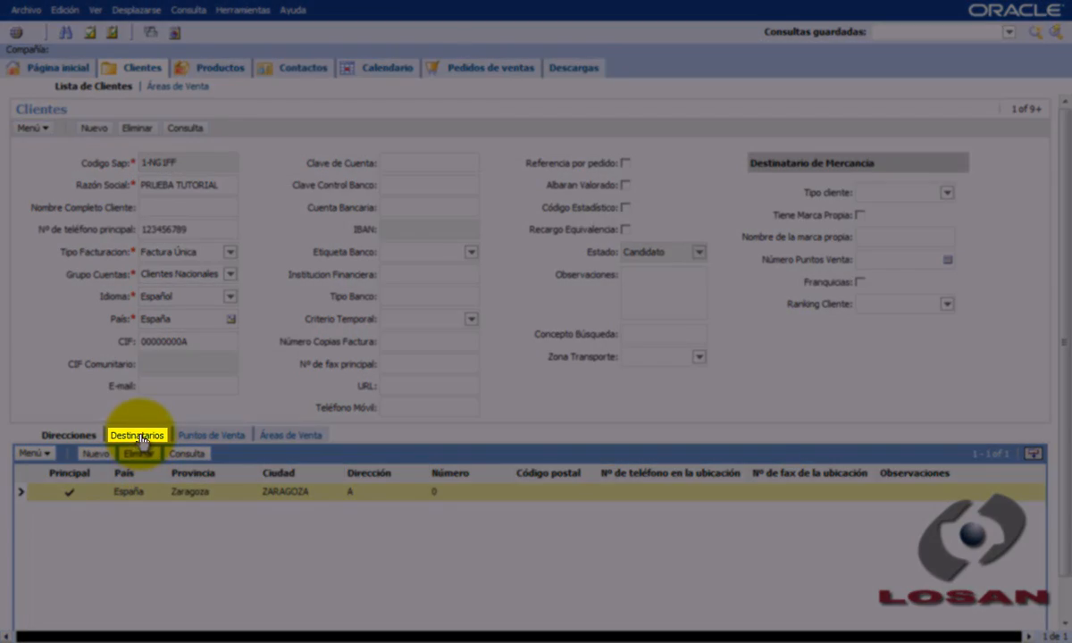
# - Open the customer's Destinatarios list and add a new recipient with the Nombre Prueba 2
pyautogui.click(137, 435)
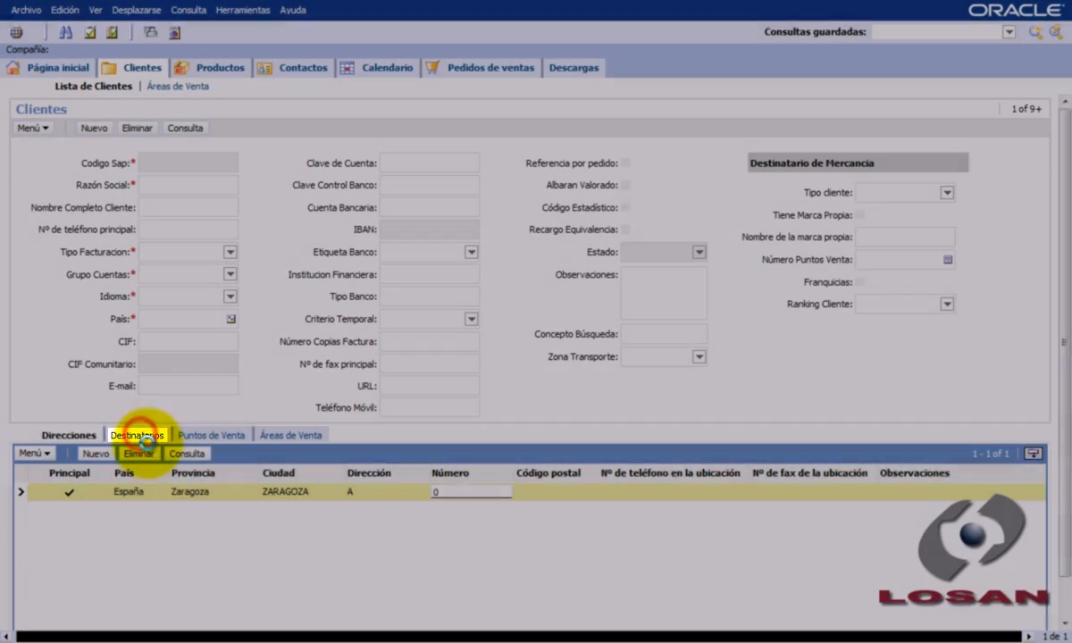
pyautogui.click(289, 536)
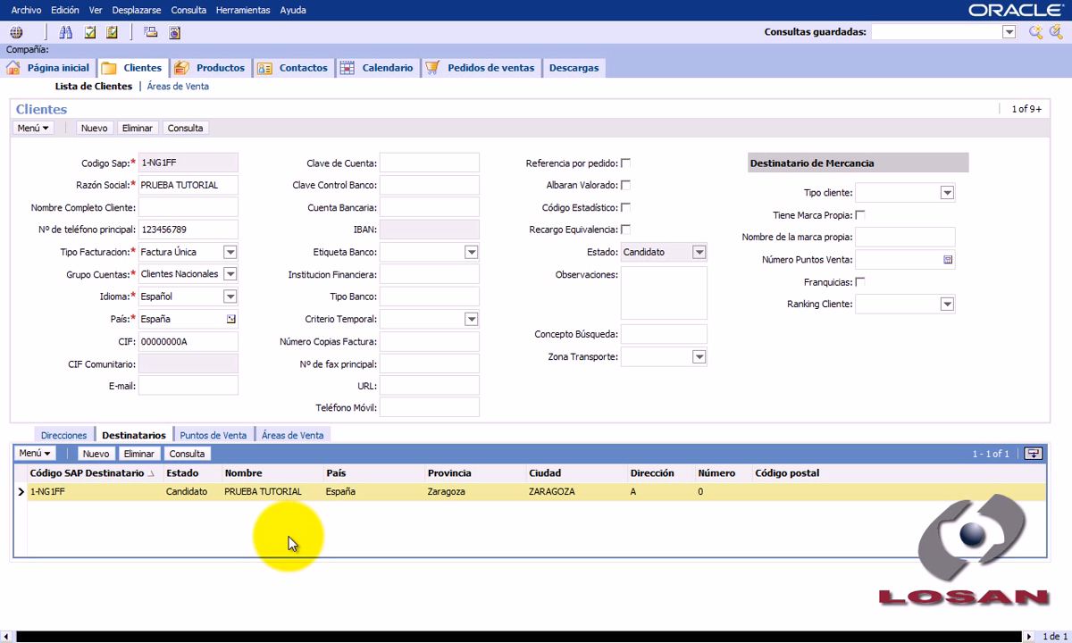
pyautogui.click(95, 454)
pyautogui.click(241, 491)
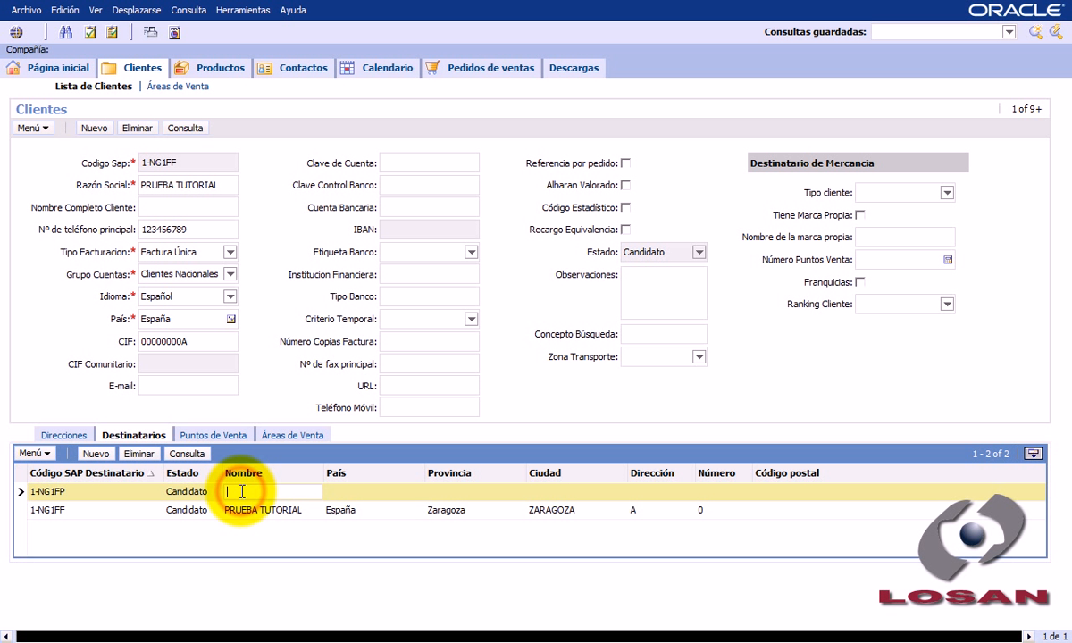
pyautogui.write('Prueba 2')
pyautogui.press('Tab')
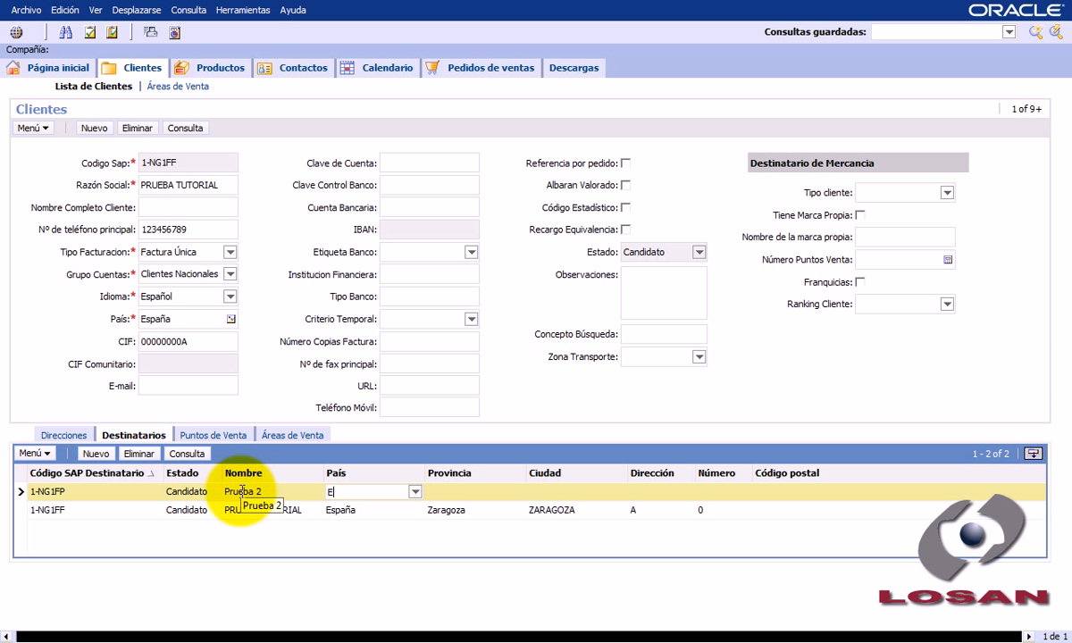
# - Give the new recipient País España, Provincia Teruel, Ciudad Teruel, Dirección B and Número 0, and save the record
pyautogui.write('España')
pyautogui.press('Tab')
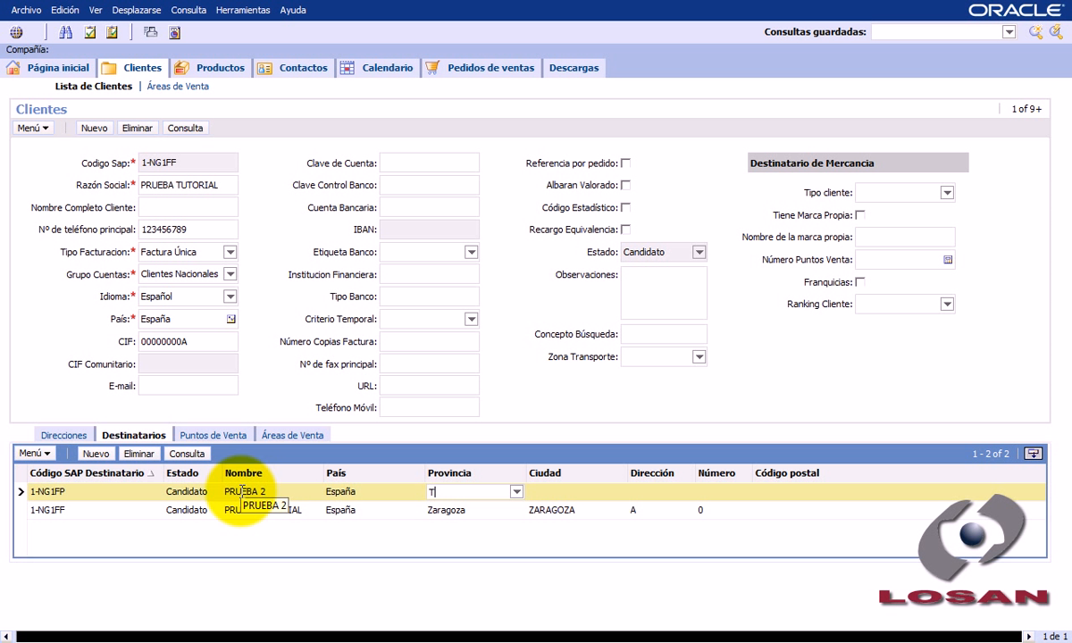
pyautogui.write('Teruel')
pyautogui.press('Tab')
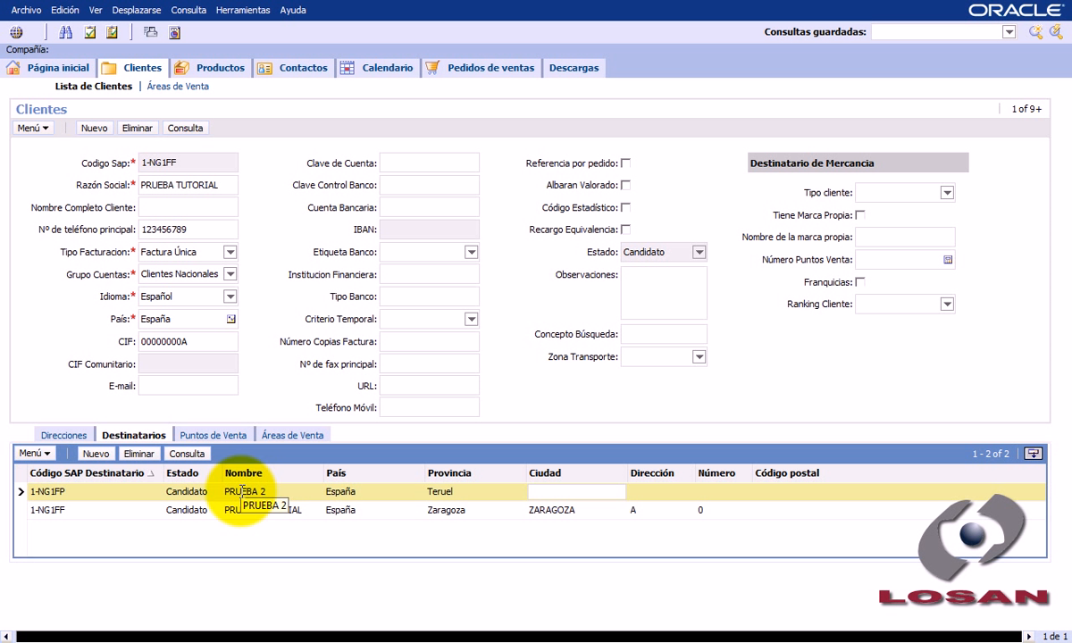
pyautogui.write('Teruel')
pyautogui.press('Tab')
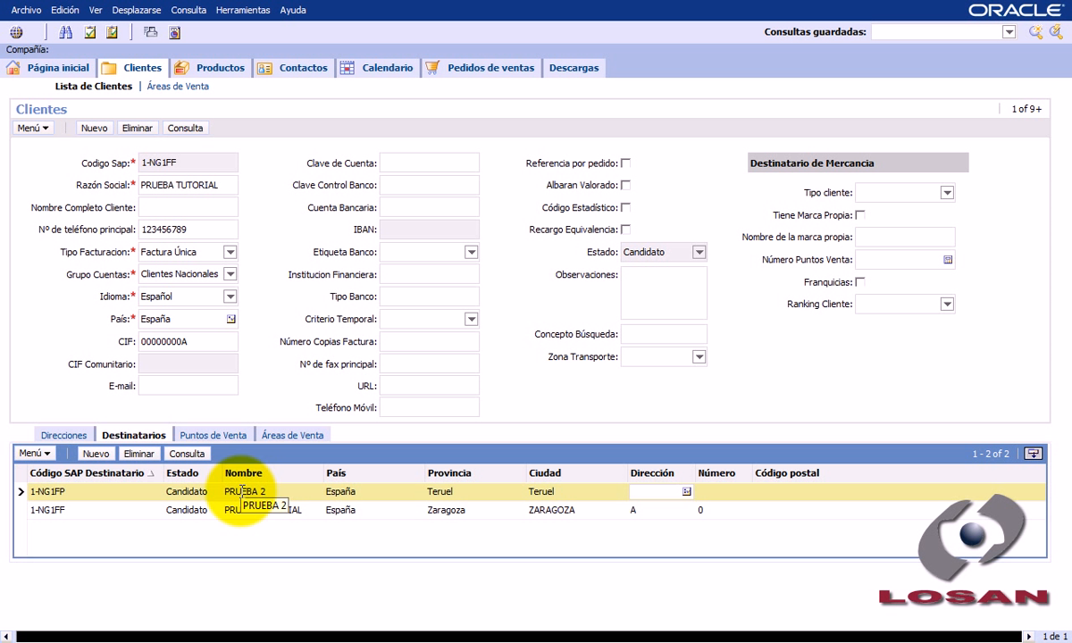
pyautogui.write('B')
pyautogui.press('Tab')
pyautogui.hotkey('ctrl', 's')
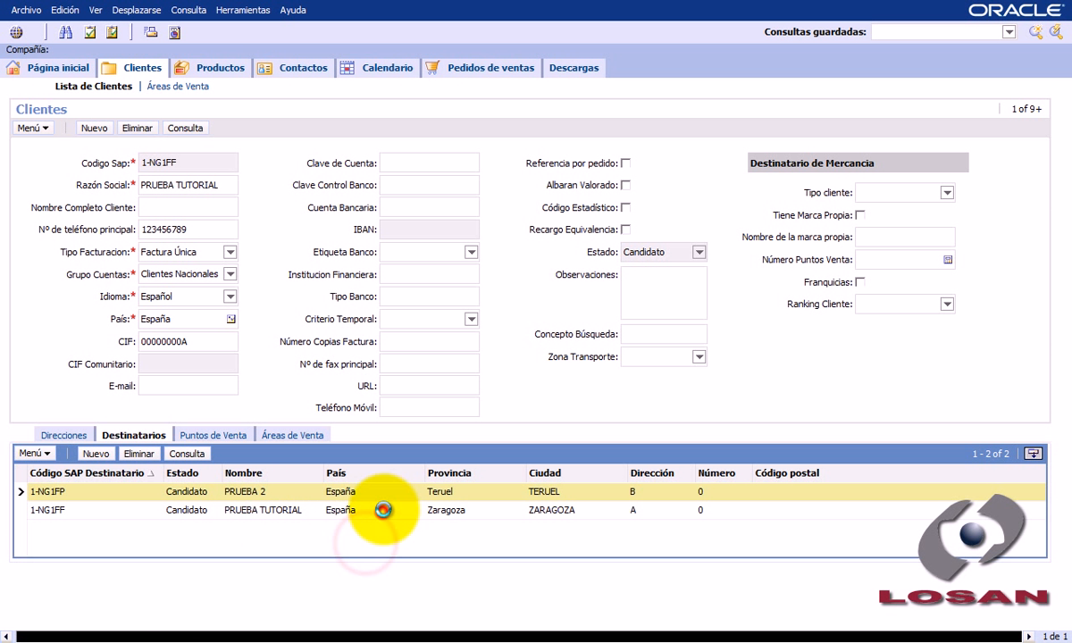
# - Delete the PRUEBA 2 recipient from the Destinatarios list and confirm the removal
pyautogui.click(380, 513)
pyautogui.click(391, 488)
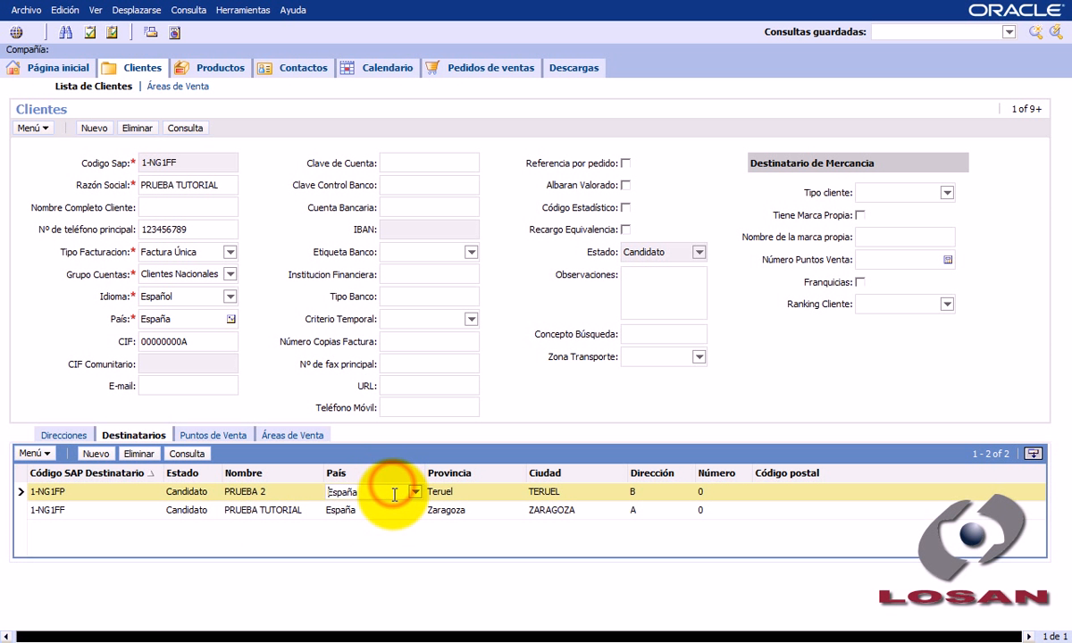
pyautogui.click(140, 456)
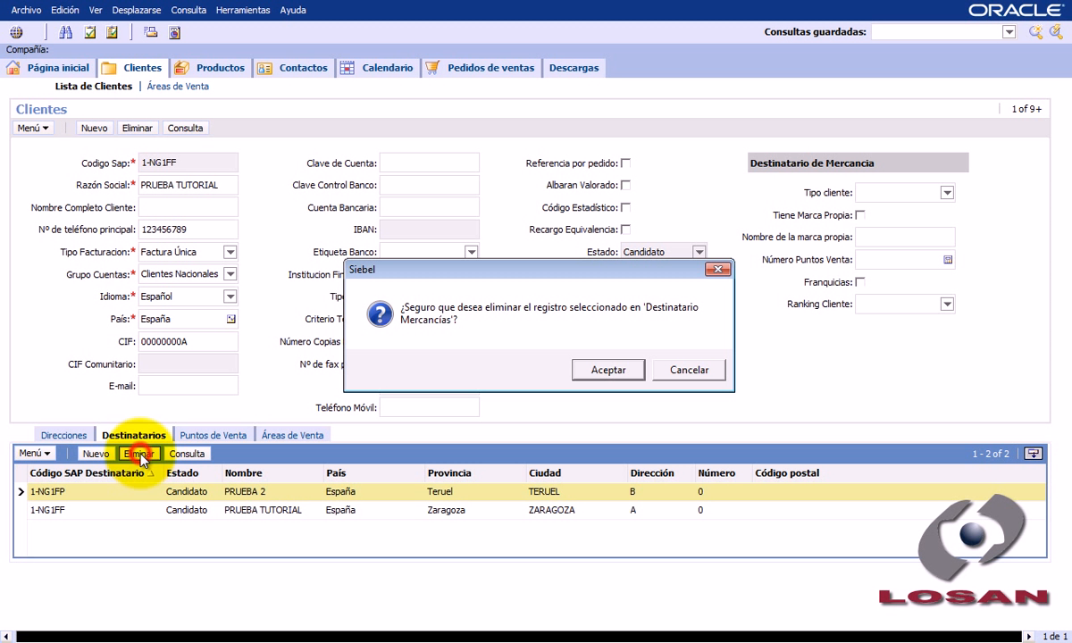
pyautogui.click(611, 370)
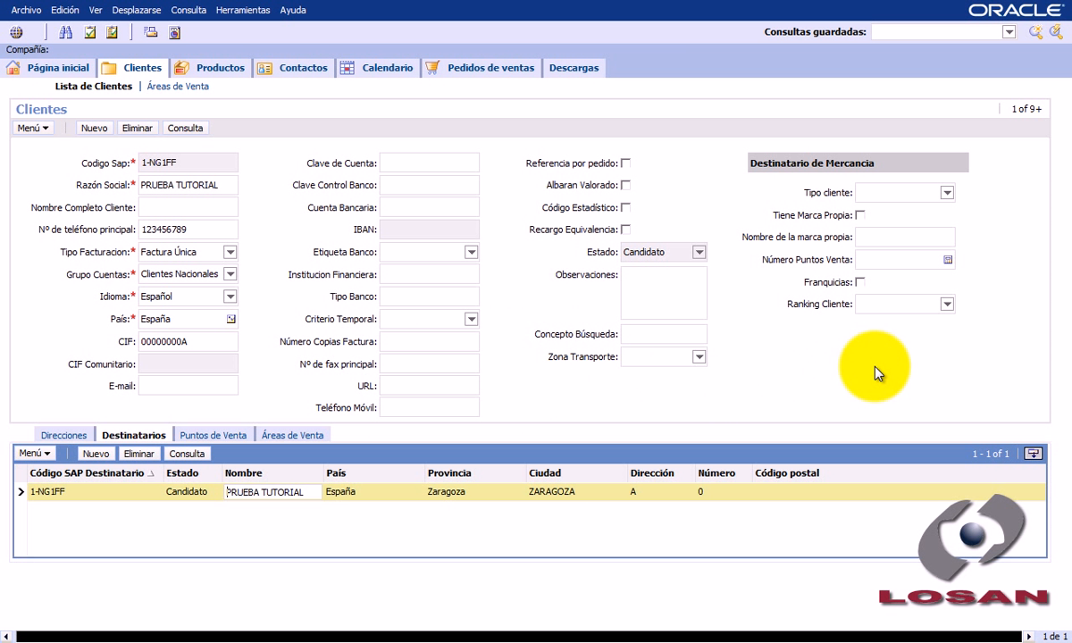
pyautogui.click(840, 370)
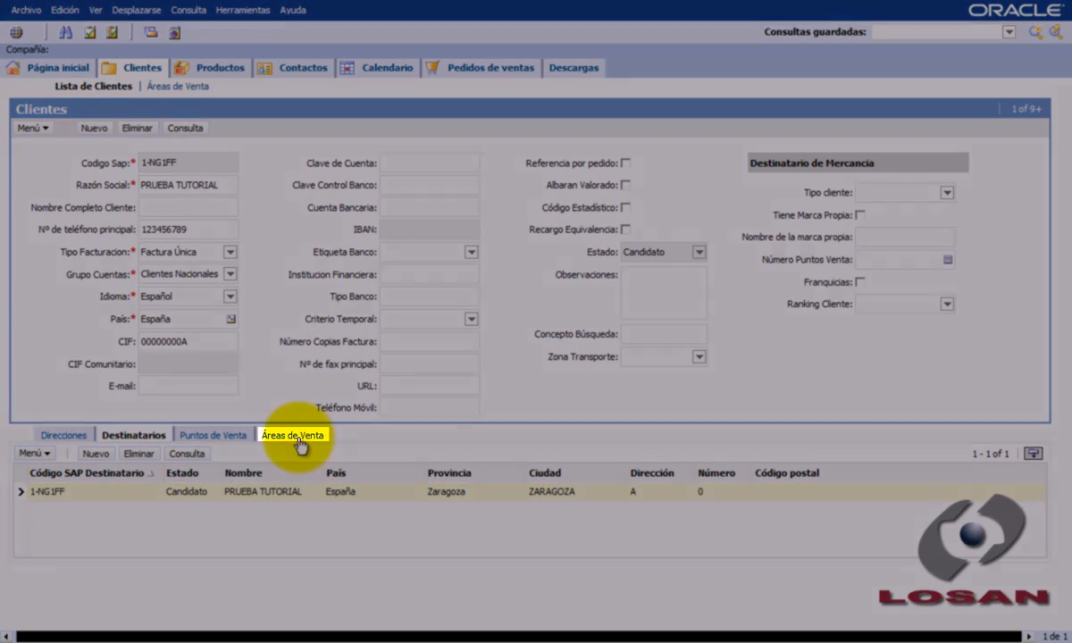
# - Add a record to the customer's Áreas de Venta with Sector Caballero and enter its main phone number
pyautogui.click(286, 435)
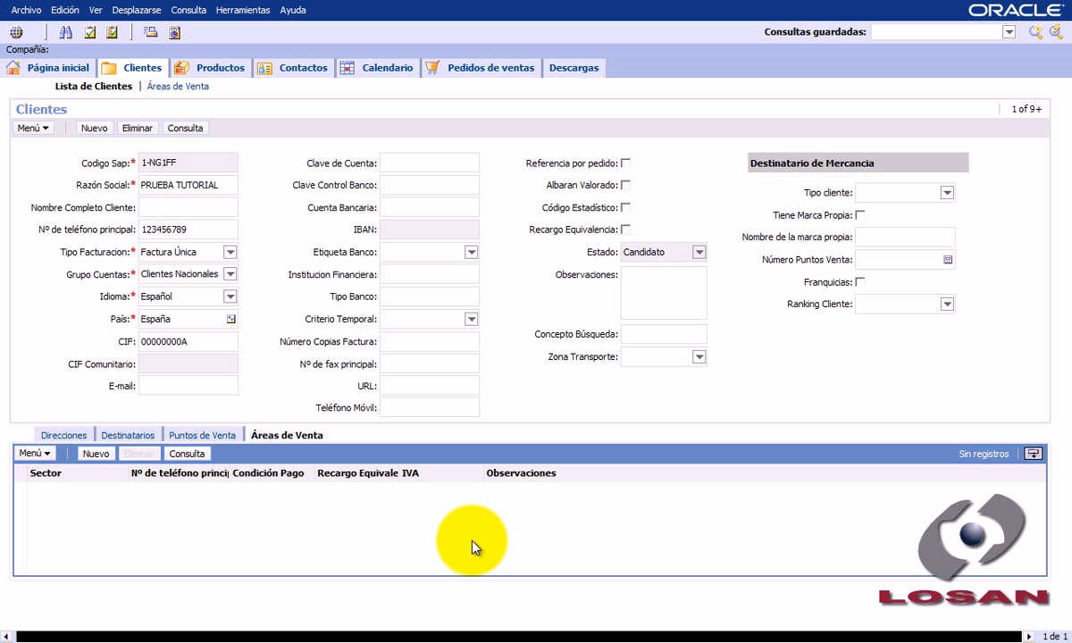
pyautogui.click(93, 455)
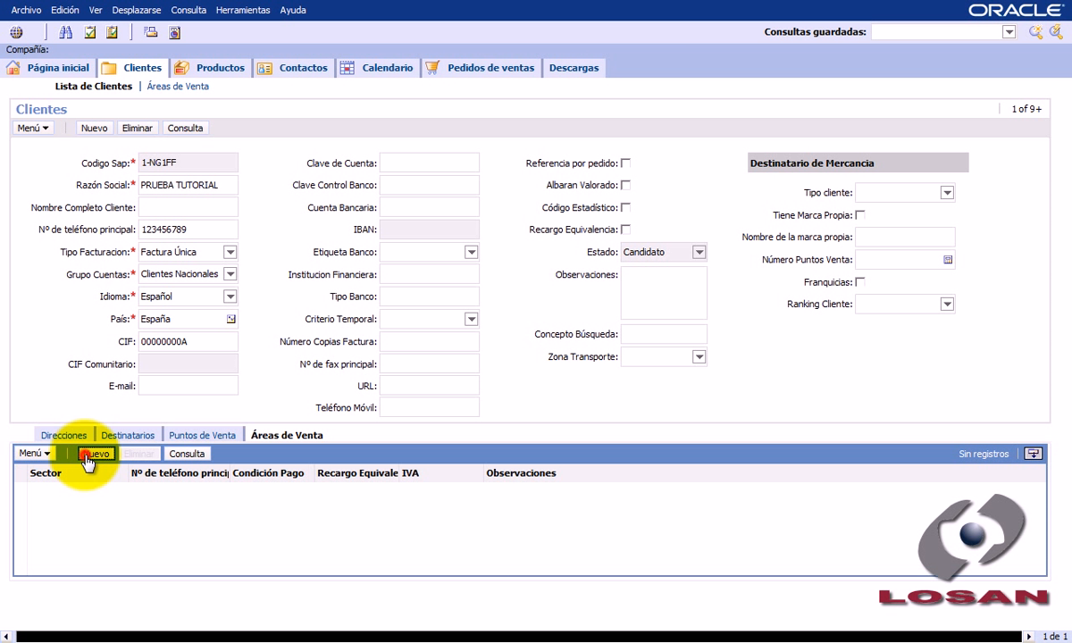
pyautogui.click(116, 492)
pyautogui.click(106, 505)
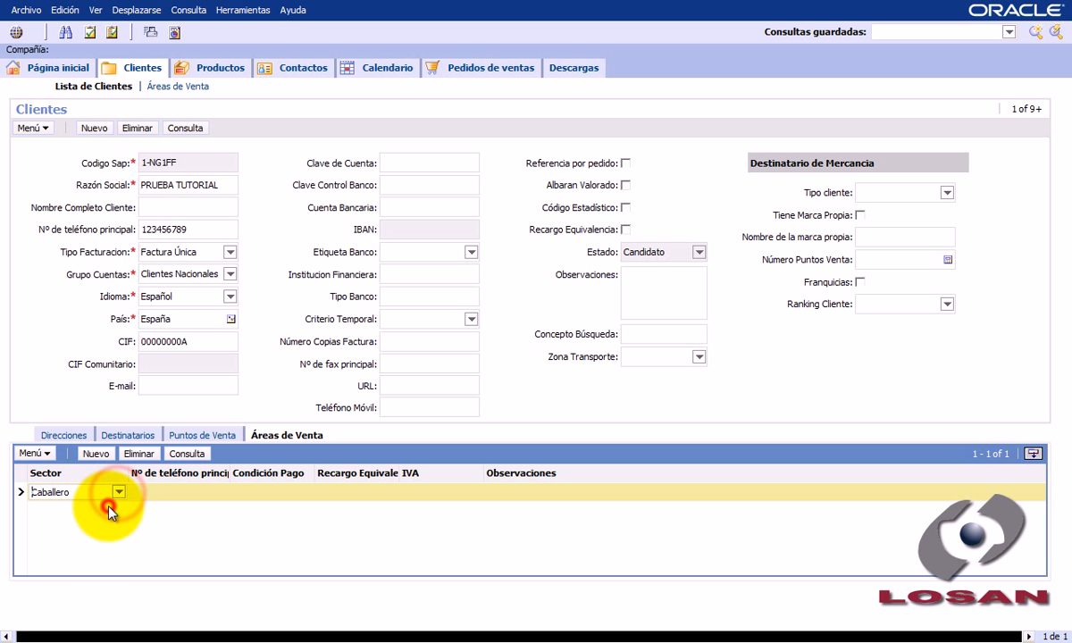
pyautogui.click(178, 489)
pyautogui.write('00000000')
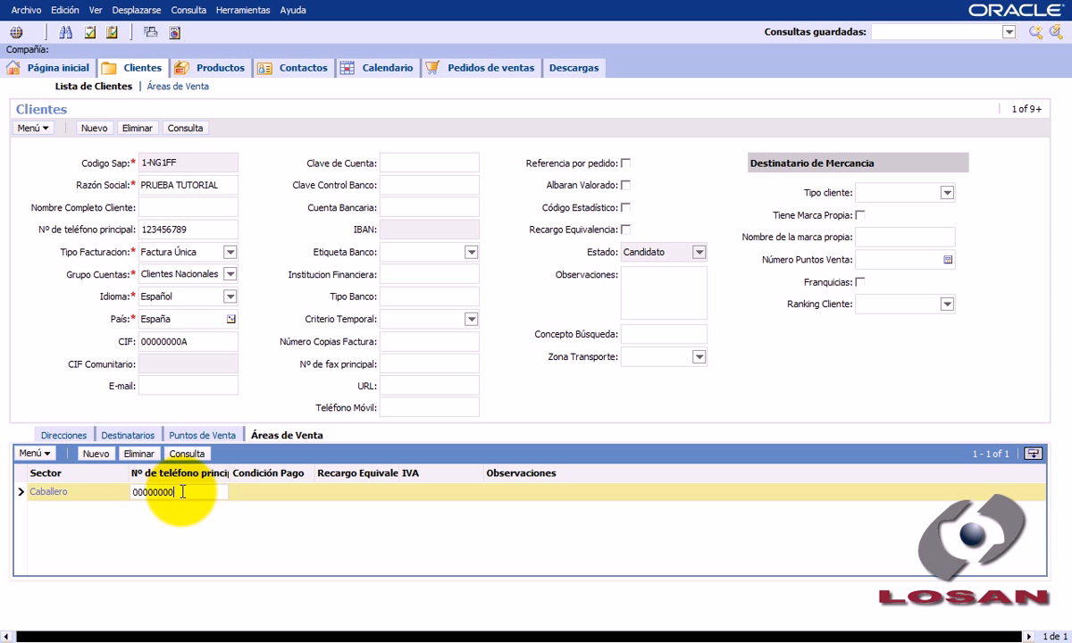
# - Set the Caballero sales area's Condición Pago to Pagaré a 90 días (Cobro), Recargo Equivalencia to 4 and IVA to 18, and save it
pyautogui.click(270, 492)
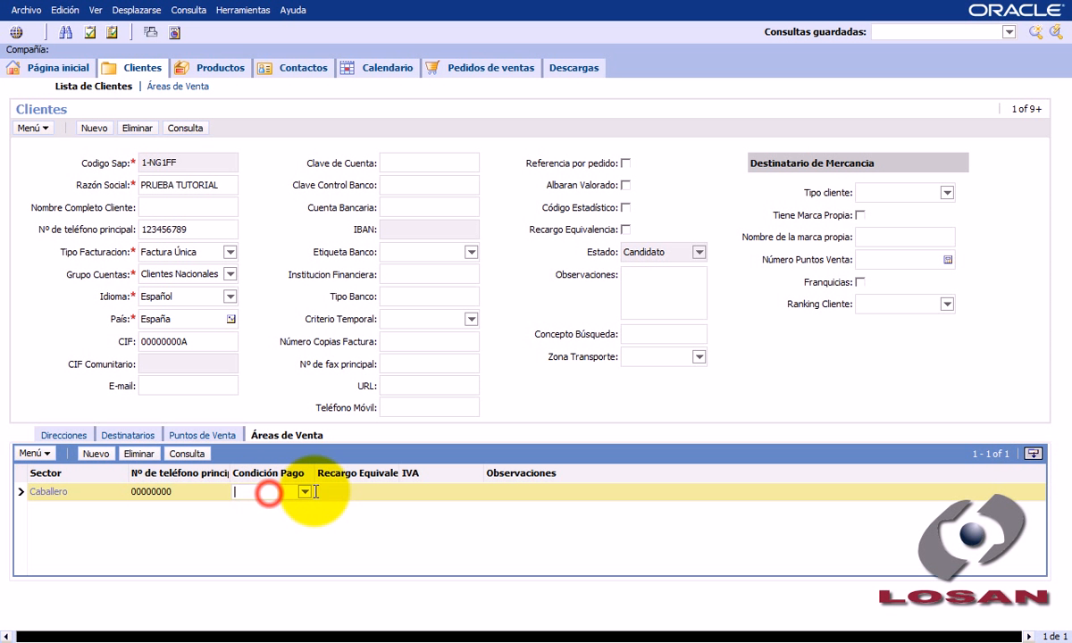
pyautogui.click(306, 492)
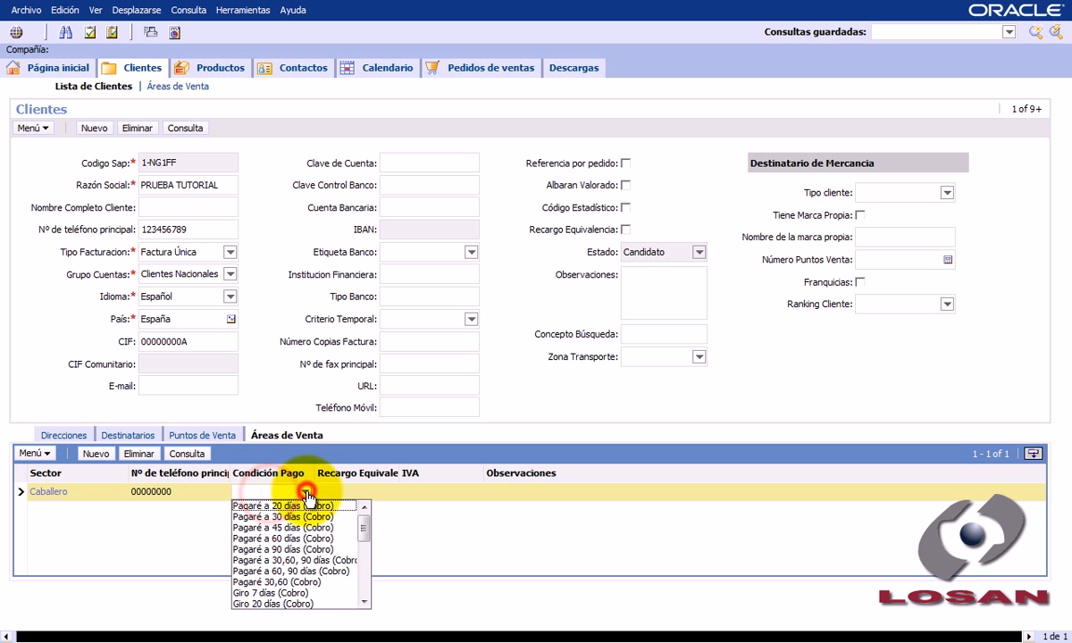
pyautogui.click(310, 550)
pyautogui.click(357, 492)
pyautogui.click(390, 492)
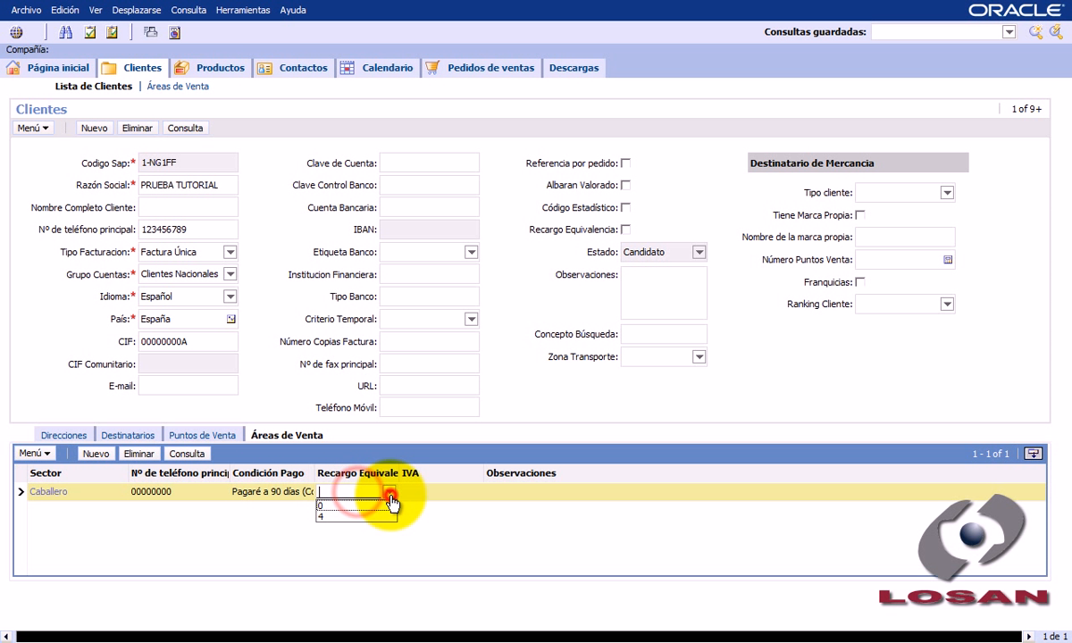
pyautogui.click(382, 516)
pyautogui.click(419, 492)
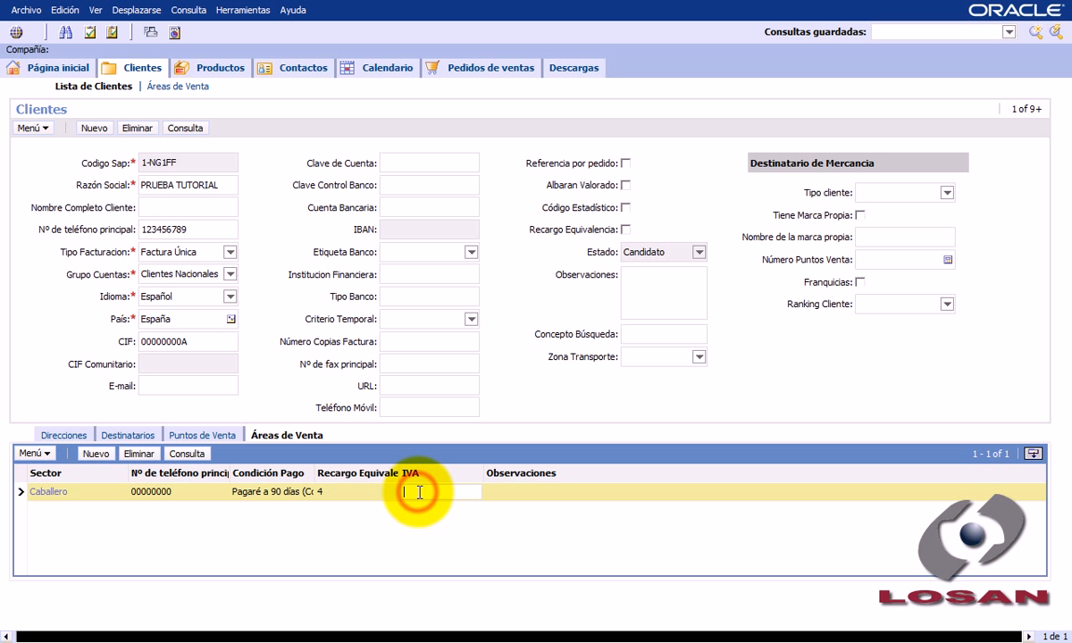
pyautogui.write('18')
pyautogui.hotkey('ctrl', 's')
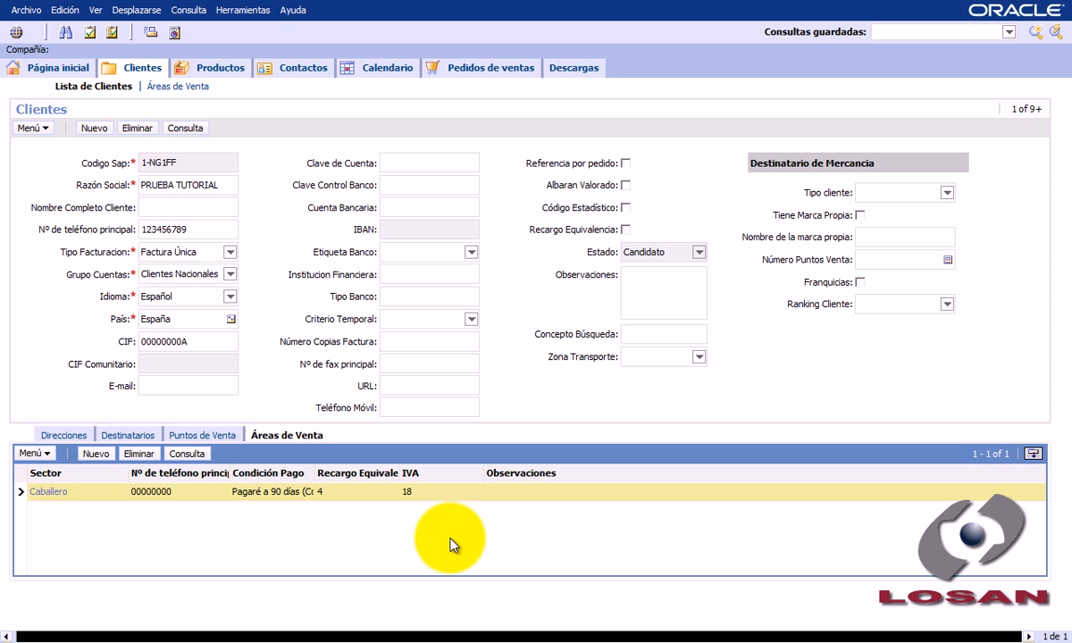
# - Add another record to the customer's Áreas de Venta with Sector Señora and enter its main phone number
pyautogui.click(96, 454)
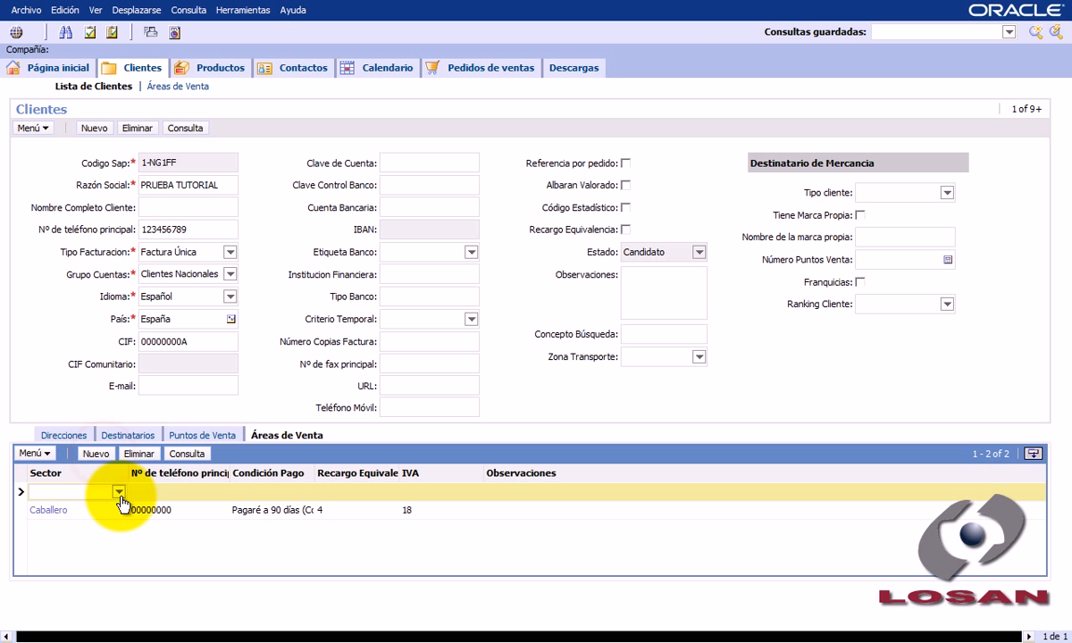
pyautogui.click(118, 492)
pyautogui.click(105, 513)
pyautogui.click(157, 490)
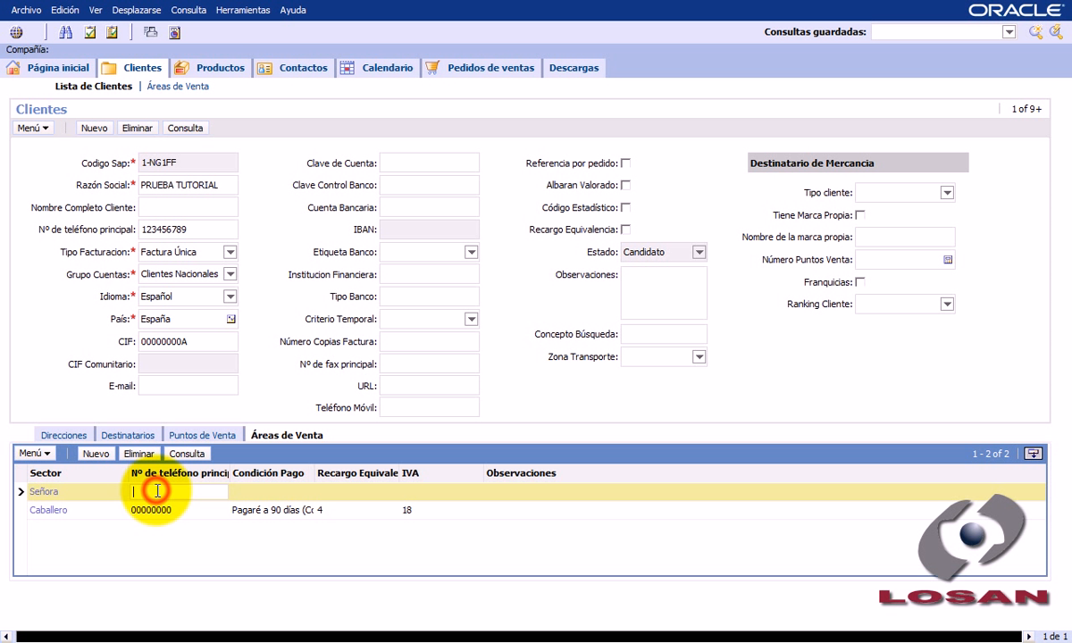
pyautogui.write('11111111')
# - Set the Señora sales area's Condición Pago to Pagaré a 60, 90 días (Cobro), Recargo Equivalencia to 4 and IVA to 18, and save it
pyautogui.click(299, 491)
pyautogui.click(306, 492)
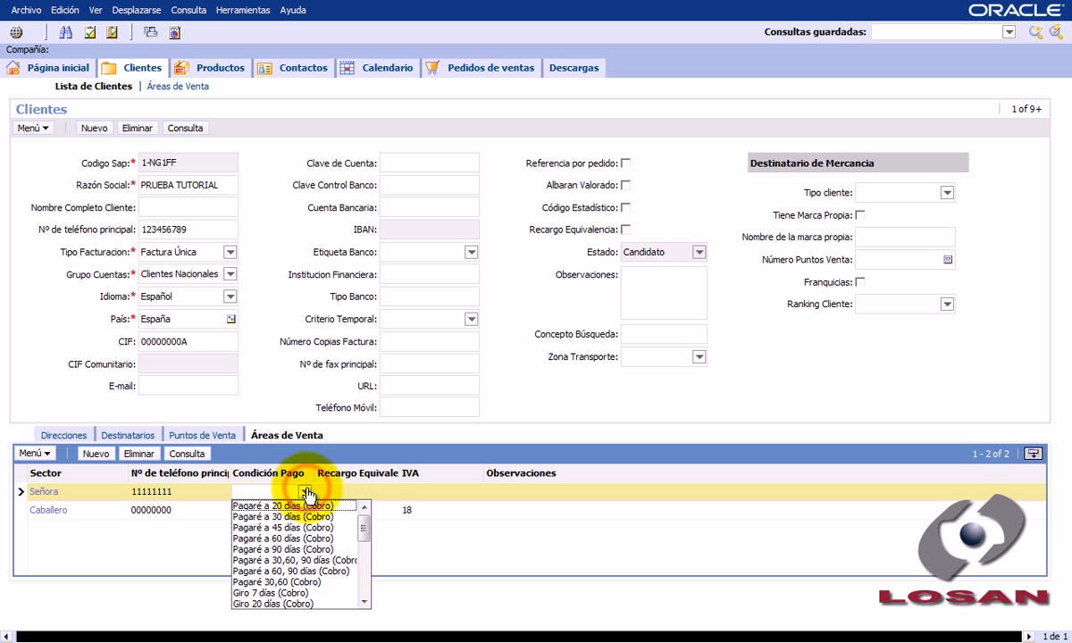
pyautogui.click(317, 570)
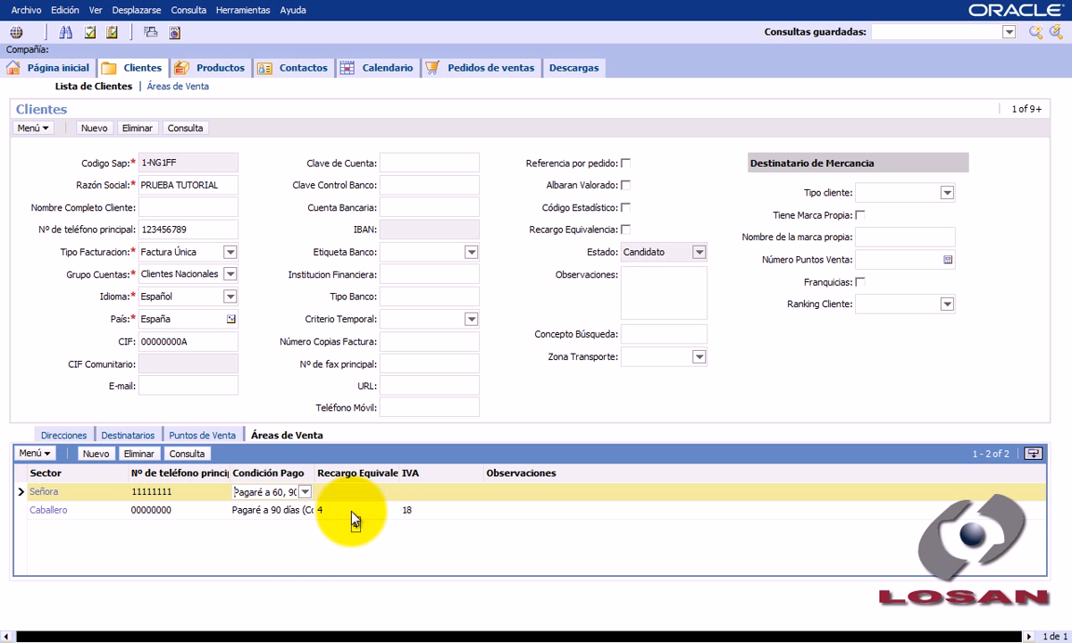
pyautogui.press('Tab')
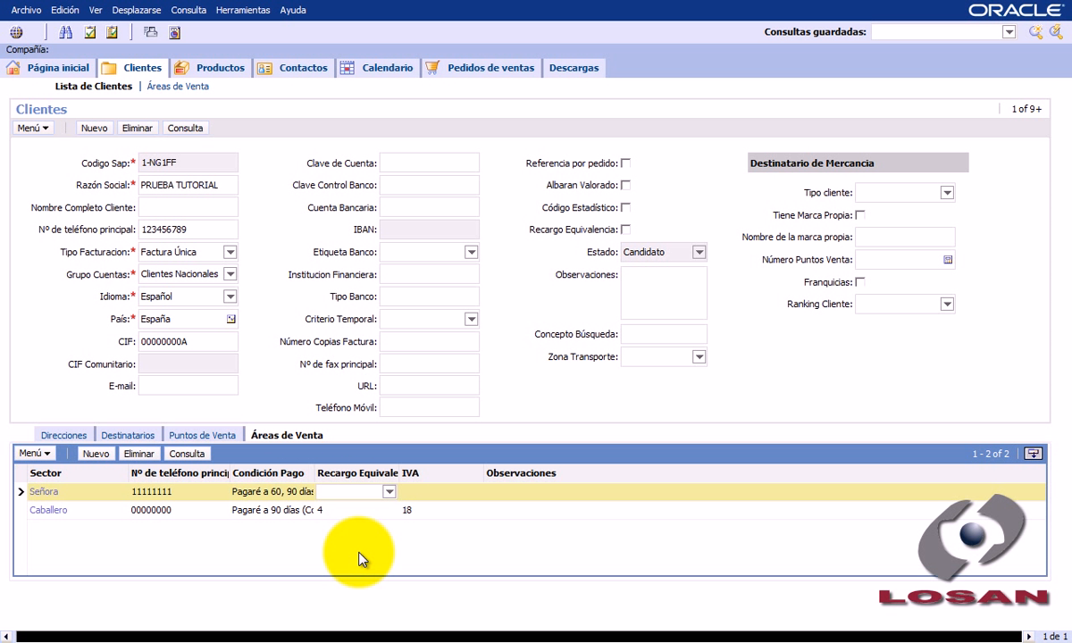
pyautogui.press('Tab')
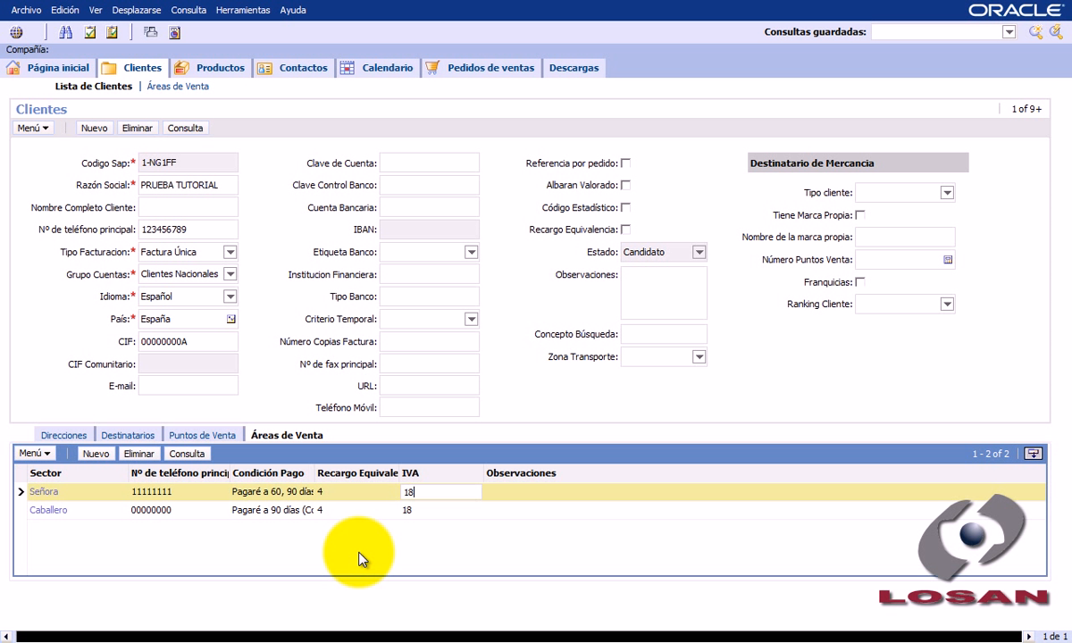
pyautogui.hotkey('ctrl', 's')
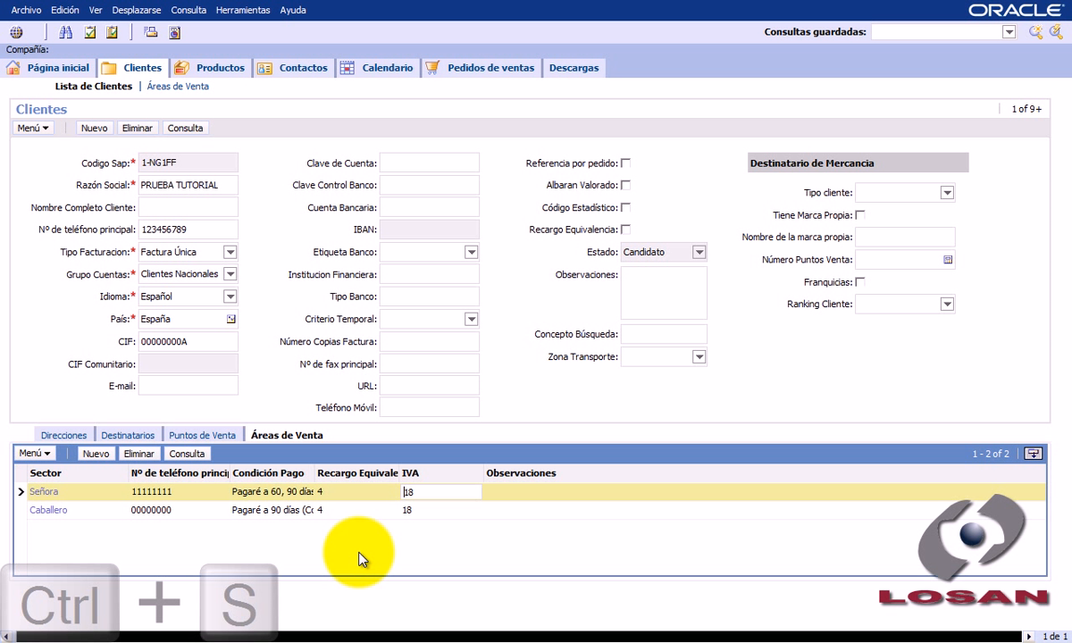
pyautogui.click(360, 558)
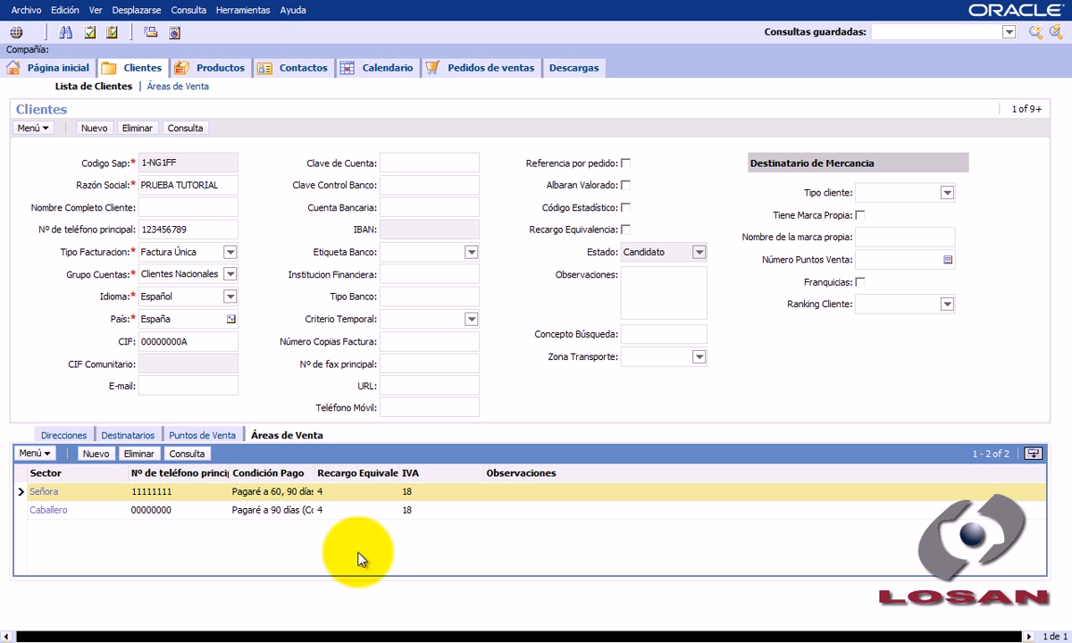
# - Add a second Caballero sales area to the customer's Áreas de Venta and enter its main phone number
pyautogui.click(96, 454)
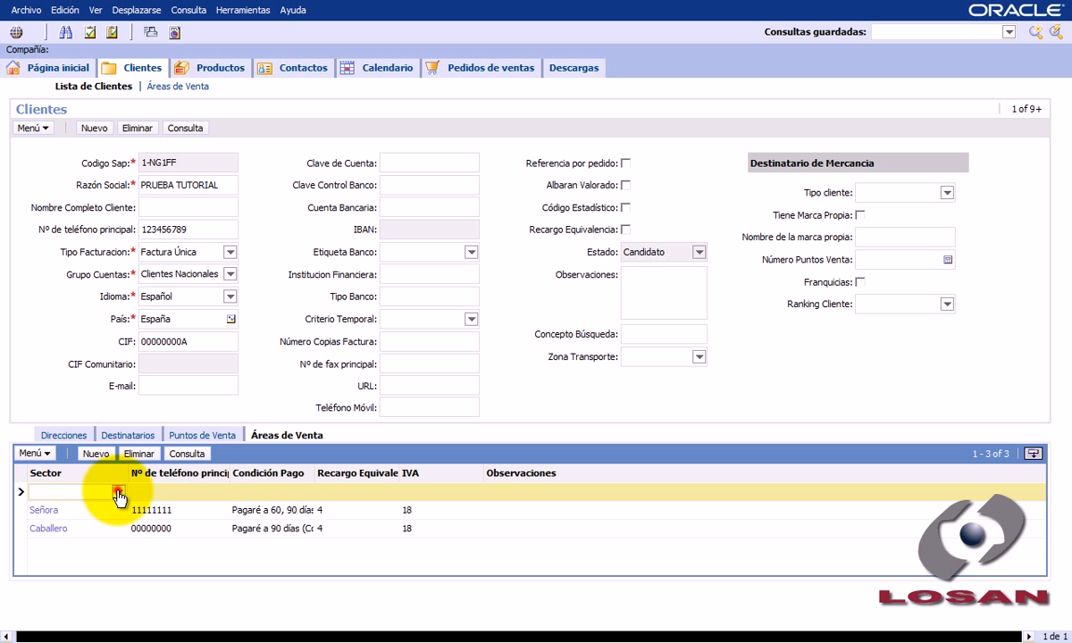
pyautogui.click(118, 491)
pyautogui.click(107, 505)
pyautogui.click(154, 495)
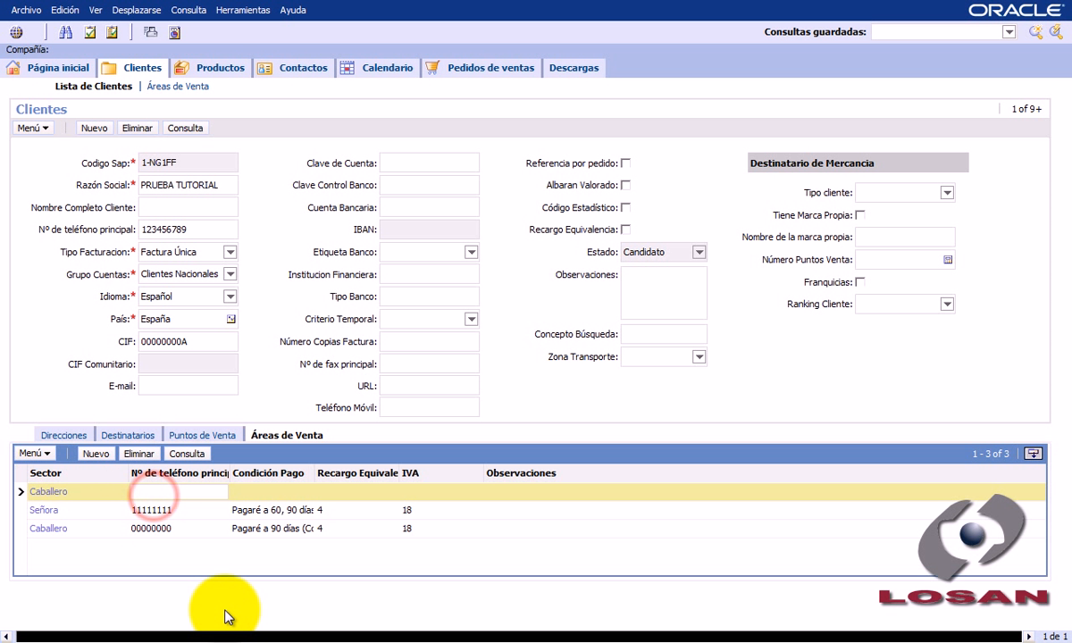
pyautogui.write('33333333')
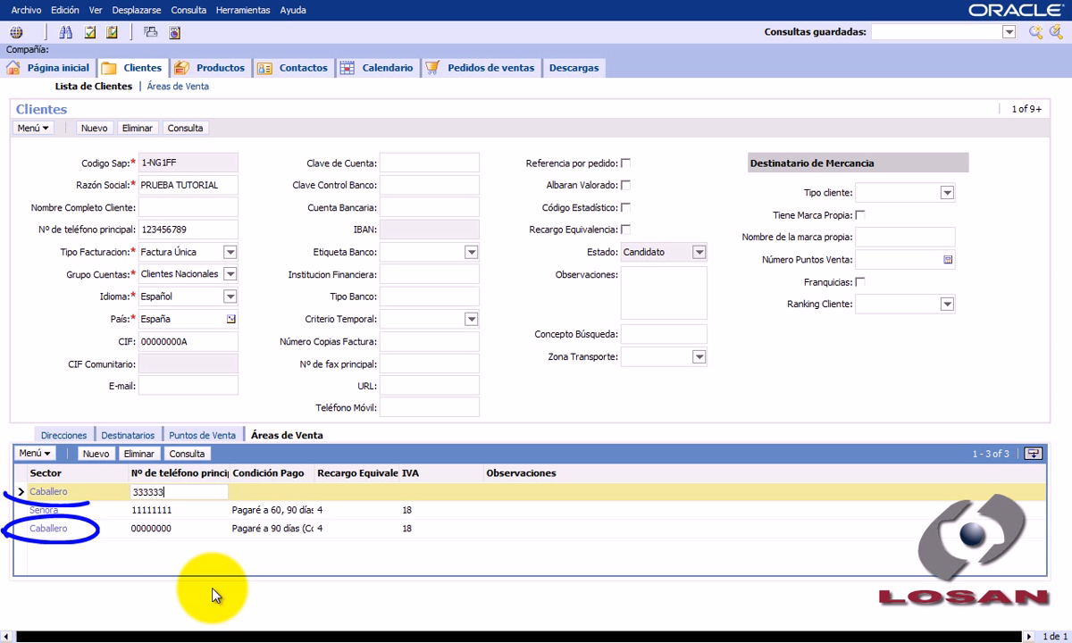
# - Give the duplicate Caballero area Condición Pago Pagaré a 60 días (Cobro), Recargo Equivalencia 4 and IVA 18, and try to save it
pyautogui.click(302, 493)
pyautogui.click(302, 493)
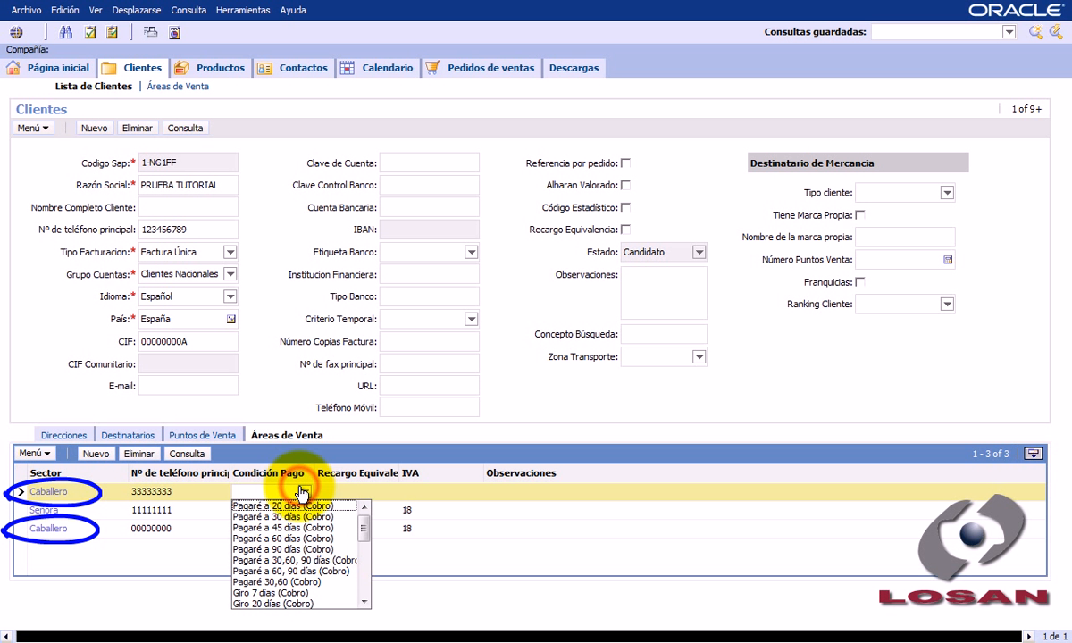
pyautogui.click(302, 539)
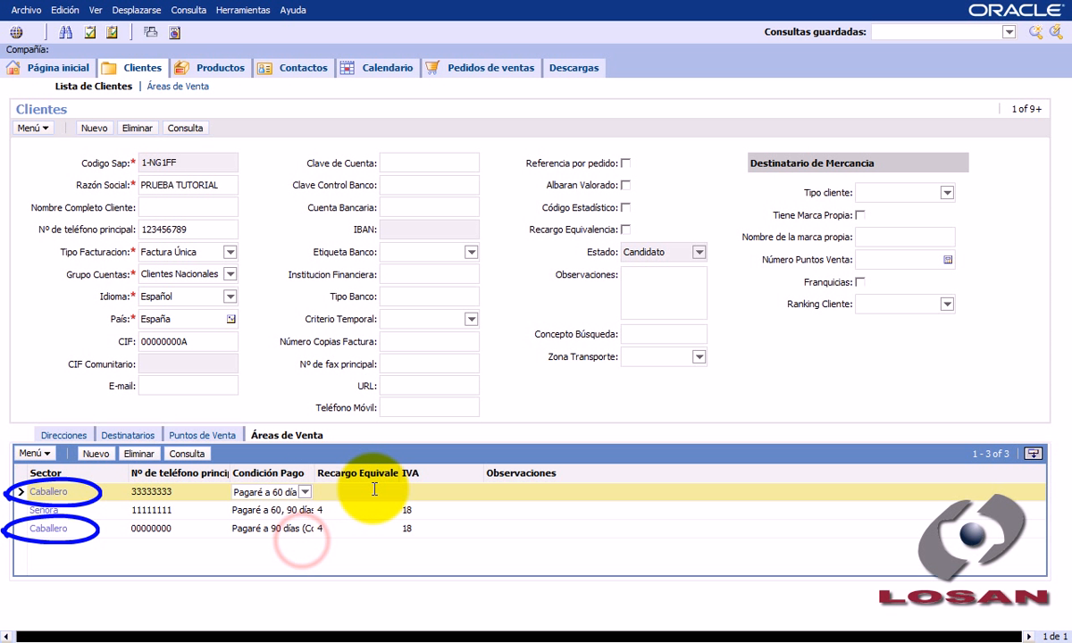
pyautogui.click(355, 493)
pyautogui.write('4')
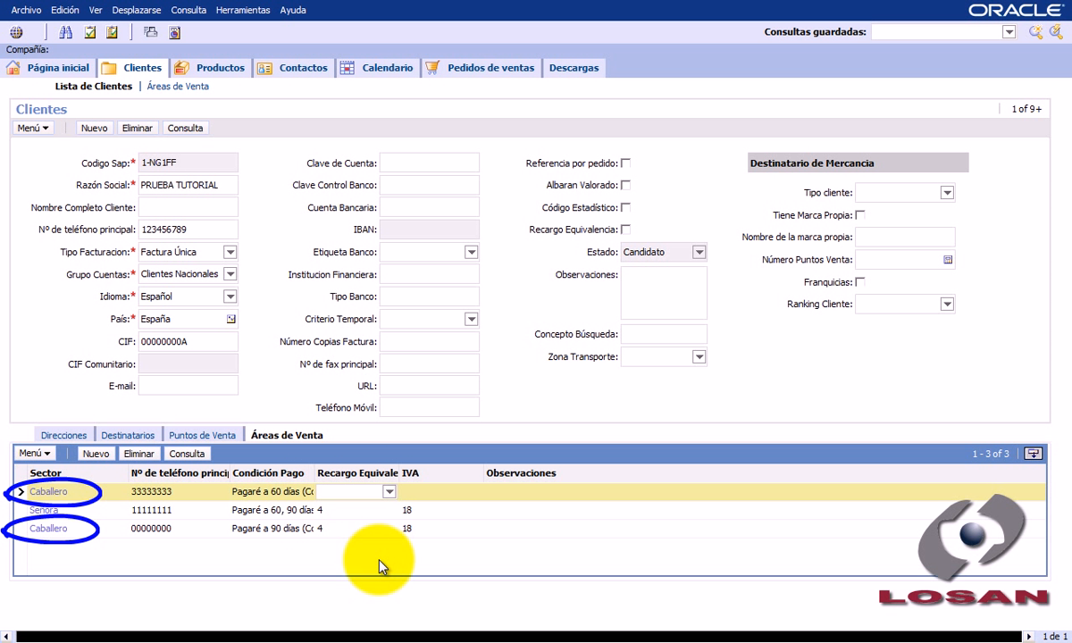
pyautogui.press('Tab')
pyautogui.write('18')
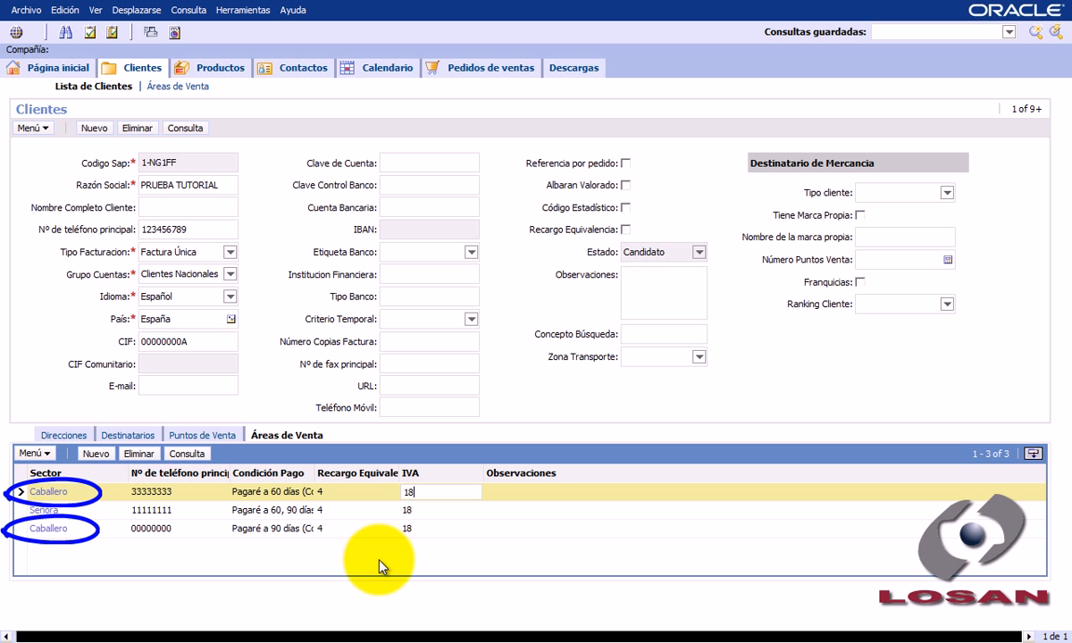
pyautogui.hotkey('ctrl', 's')
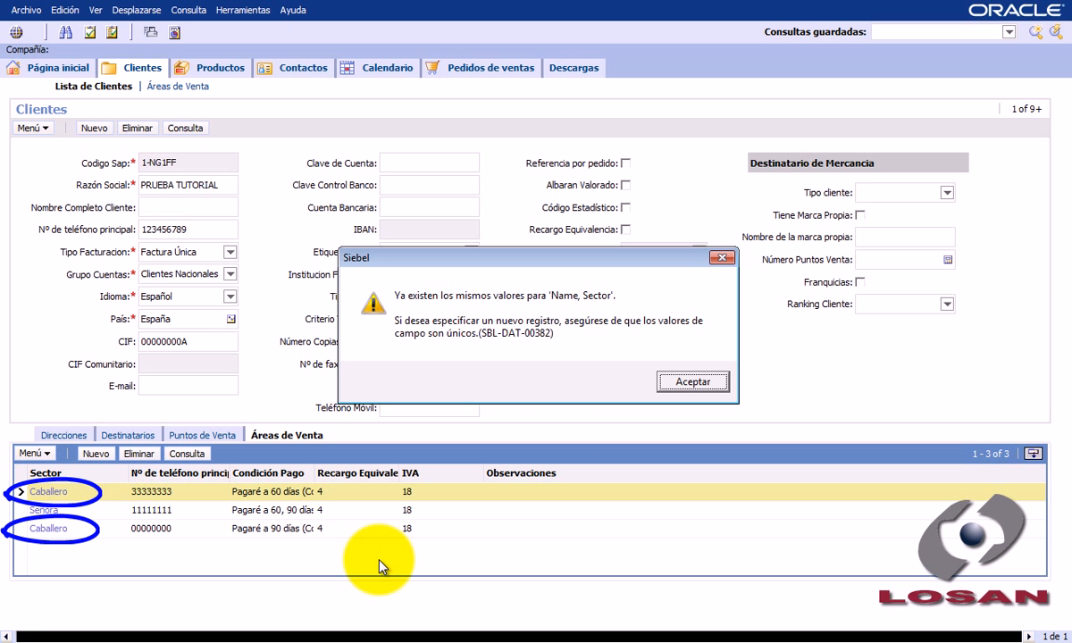
pyautogui.click(693, 383)
# - Undo the unsaved duplicate Caballero record in Áreas de Venta and return to the Clientes form
pyautogui.rightClick(303, 494)
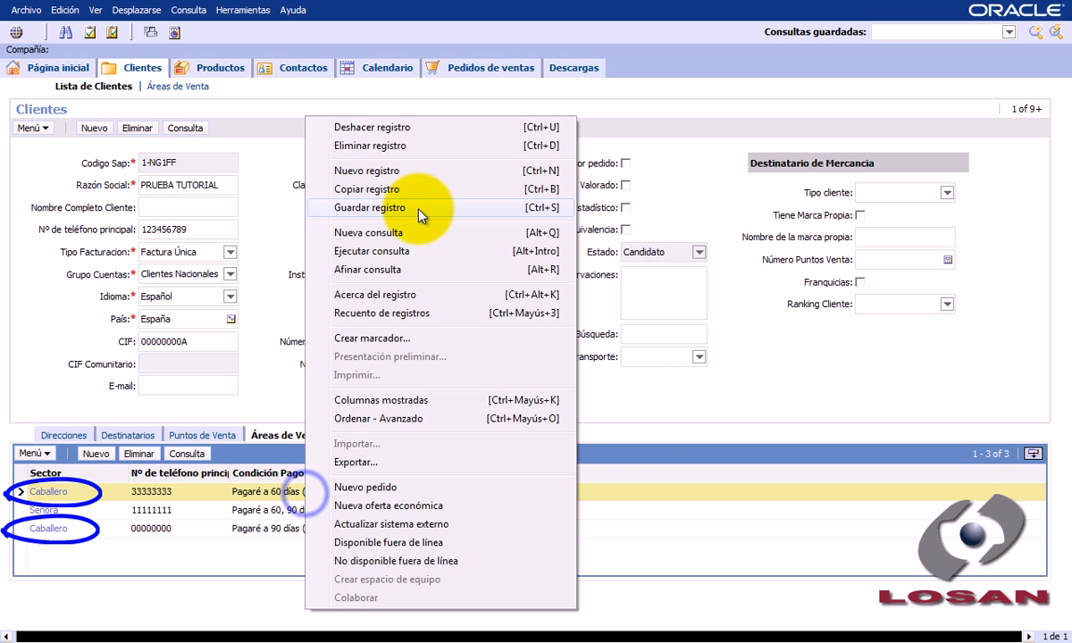
pyautogui.click(389, 131)
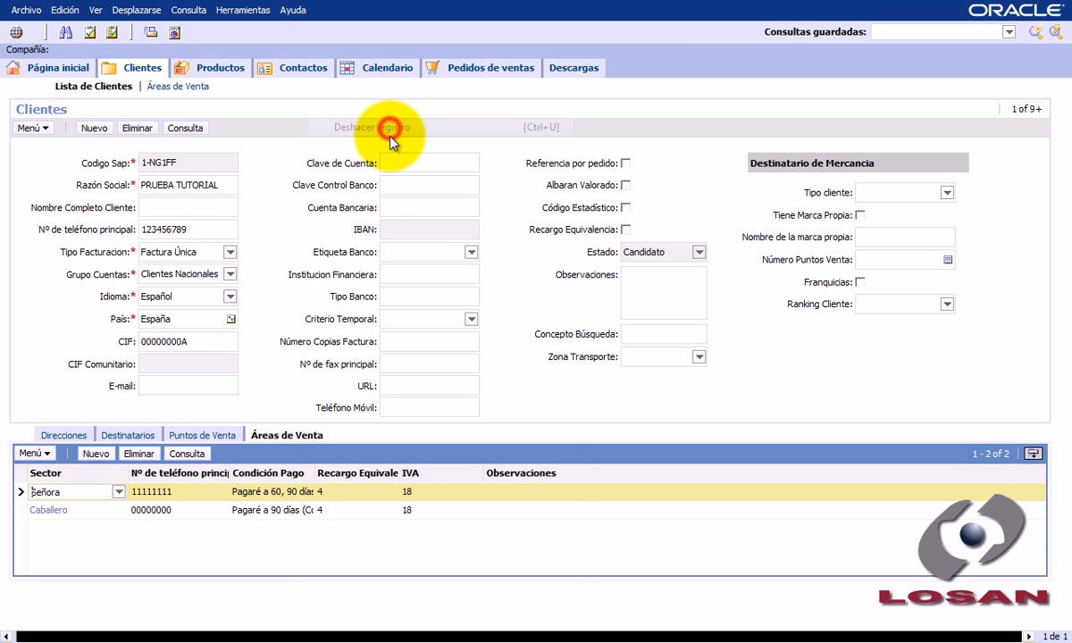
pyautogui.click(307, 557)
pyautogui.click(864, 351)
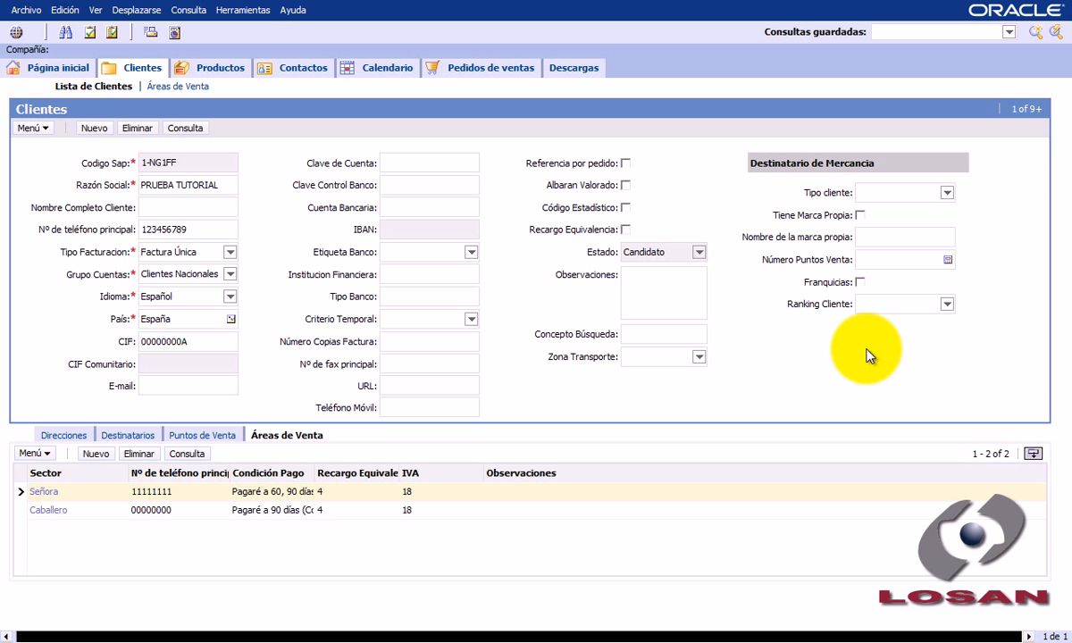